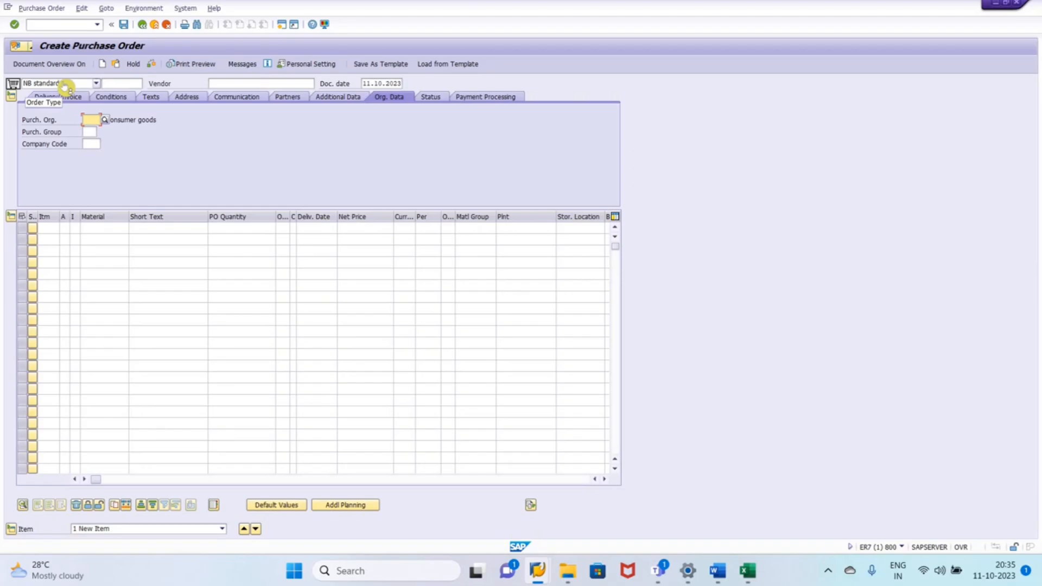
Set the purchase order's document type to ZPO standard PO
{"action": "left_click", "coordinate": [66, 85]}
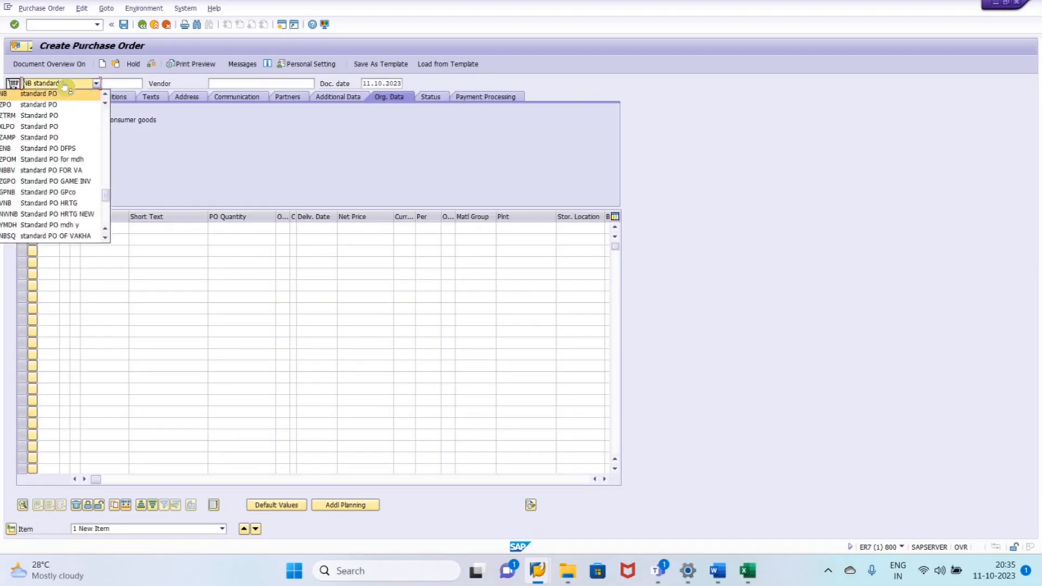
{"action": "key", "text": "Down"}
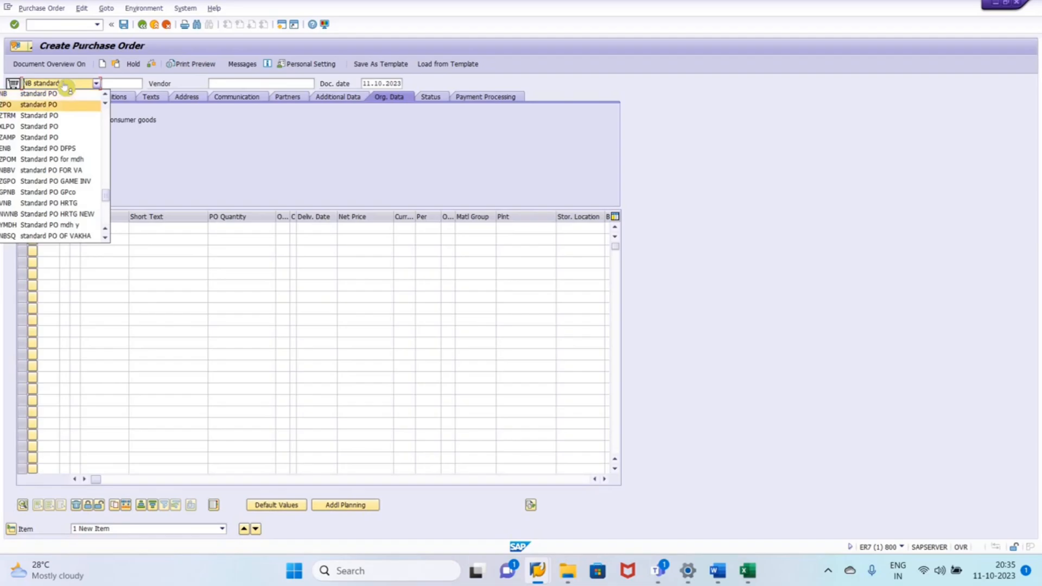
{"action": "key", "text": "Return"}
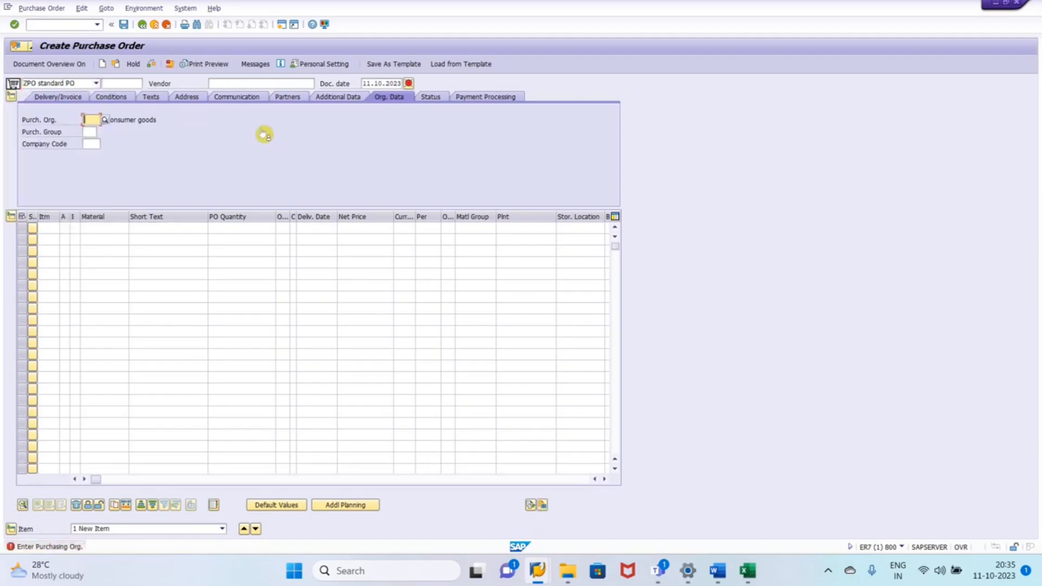
Enter the organizational data: purchasing organization INDP, purchasing group ING and company code IND1
{"action": "key", "text": "Down"}
{"action": "key", "text": "Down"}
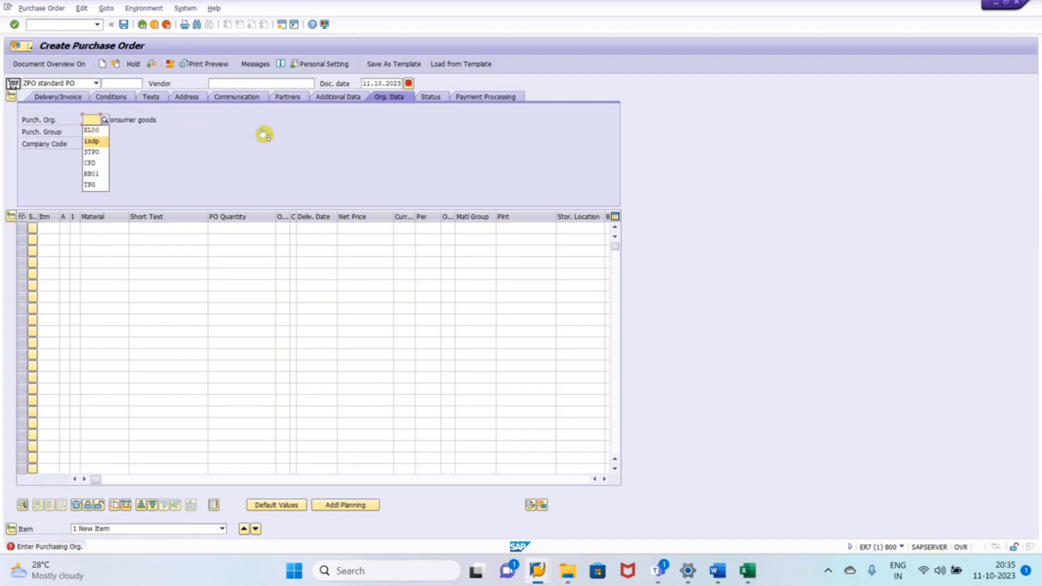
{"action": "key", "text": "Return"}
{"action": "key", "text": "Tab"}
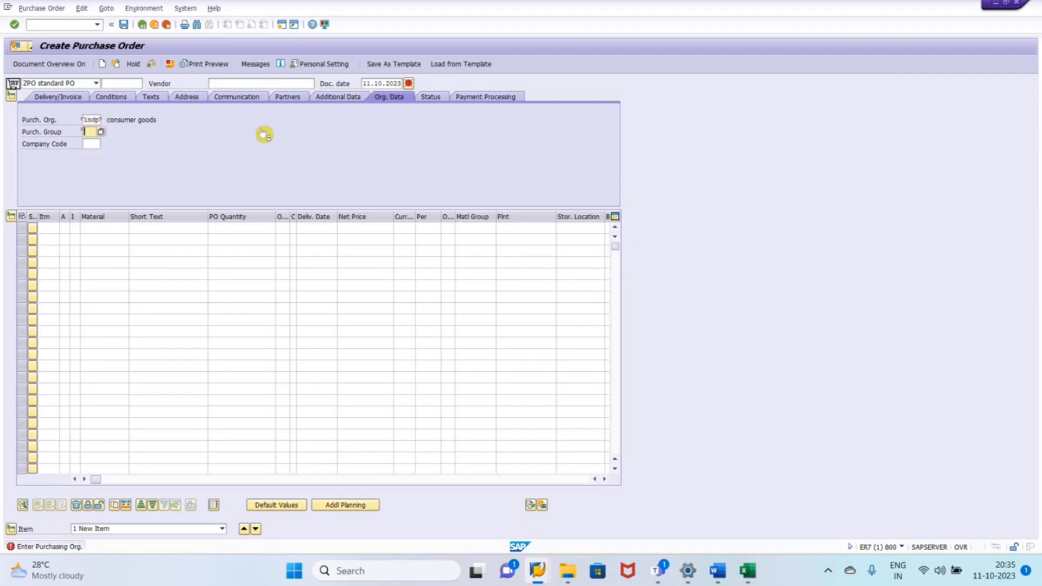
{"action": "key", "text": "Down"}
{"action": "key", "text": "Return"}
{"action": "key", "text": "Tab"}
{"action": "key", "text": "Down"}
{"action": "key", "text": "Down"}
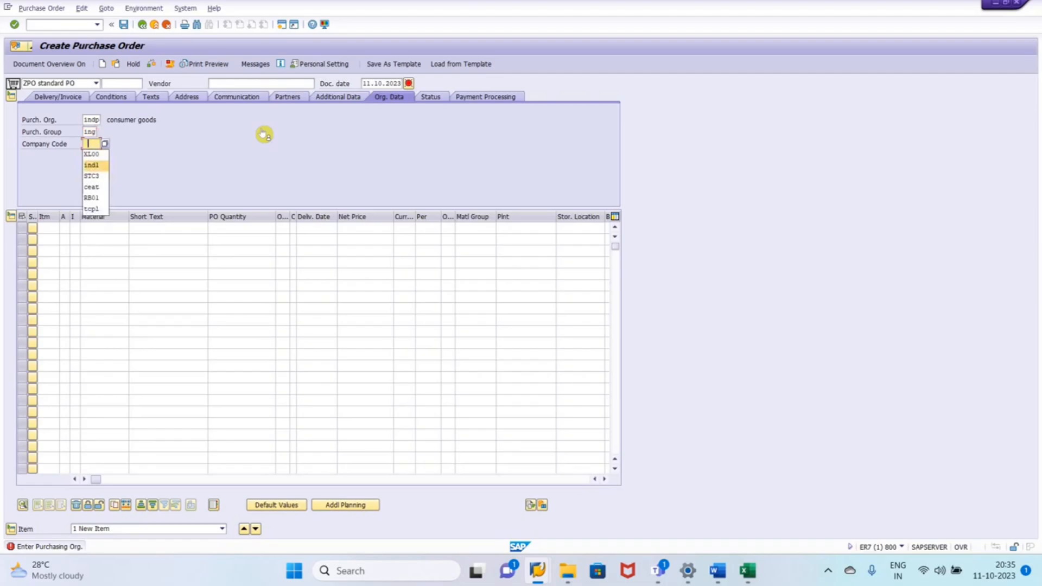
{"action": "key", "text": "Return"}
{"action": "key", "text": "Return"}
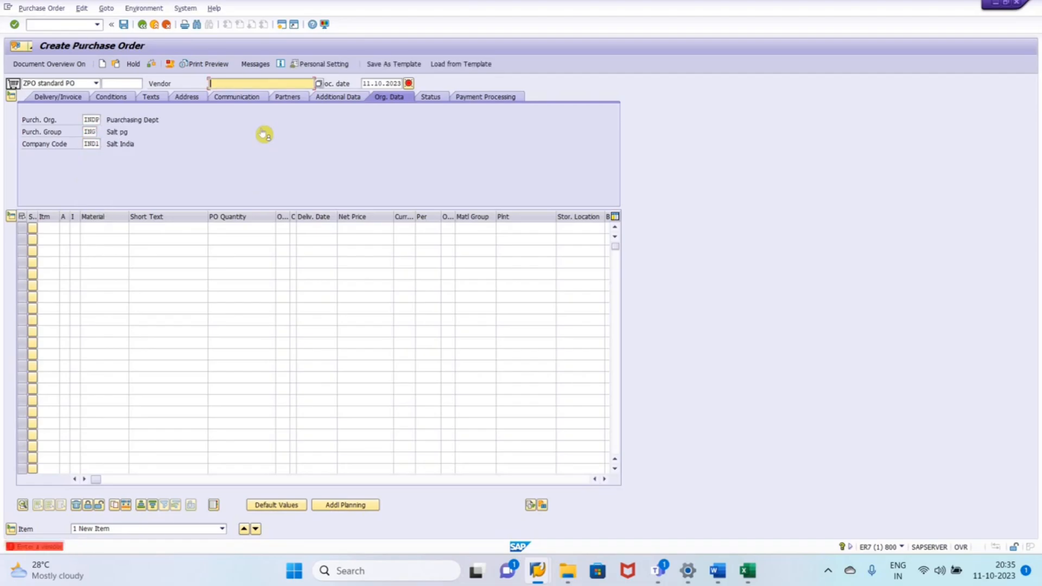
Set the purchase order's vendor to the Salt India vendor from the earlier entries
{"action": "key", "text": "space"}
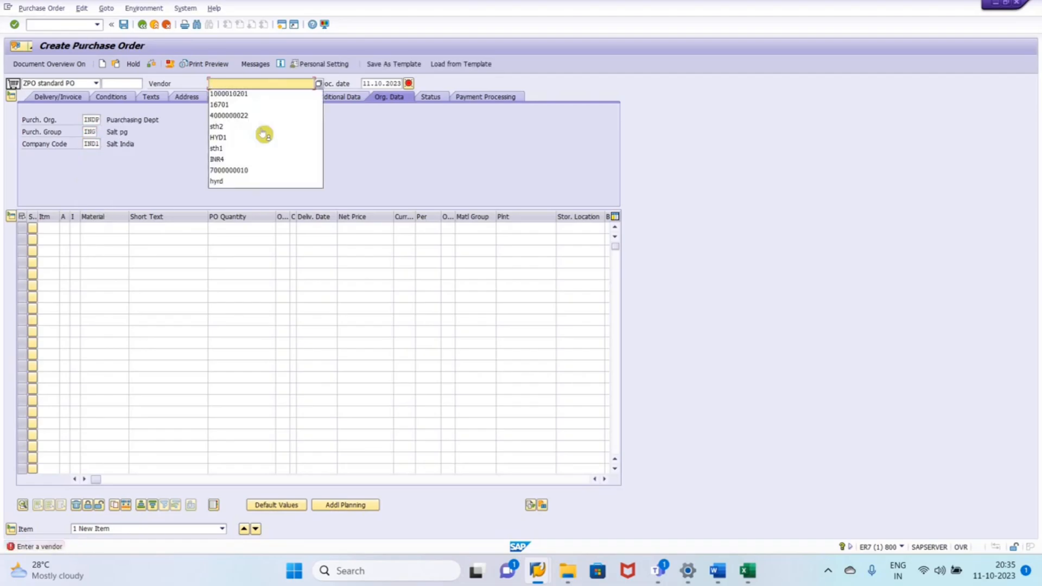
{"action": "key", "text": "Down"}
{"action": "key", "text": "Down"}
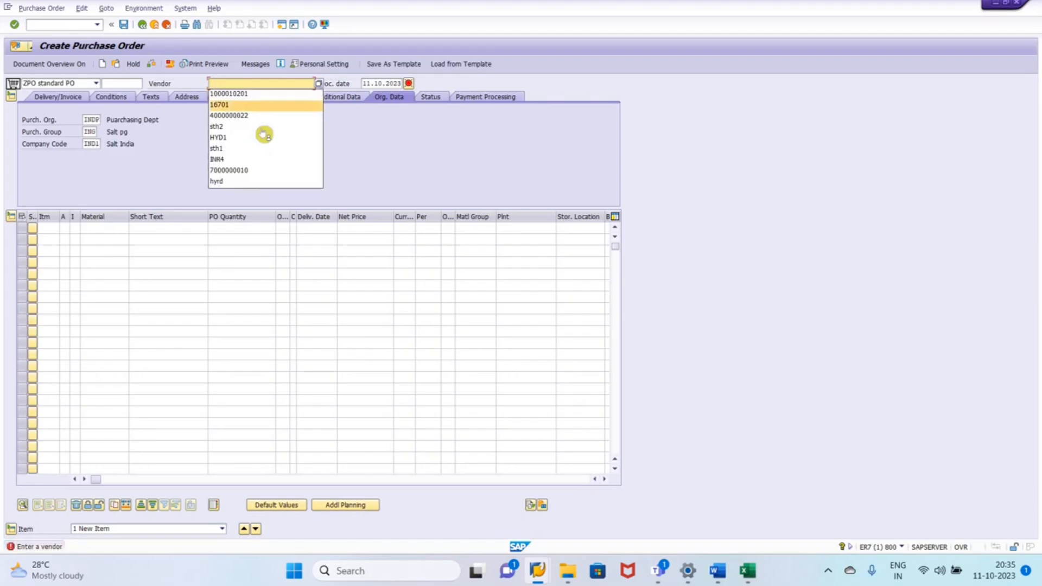
{"action": "key", "text": "Return"}
{"action": "key", "text": "Return"}
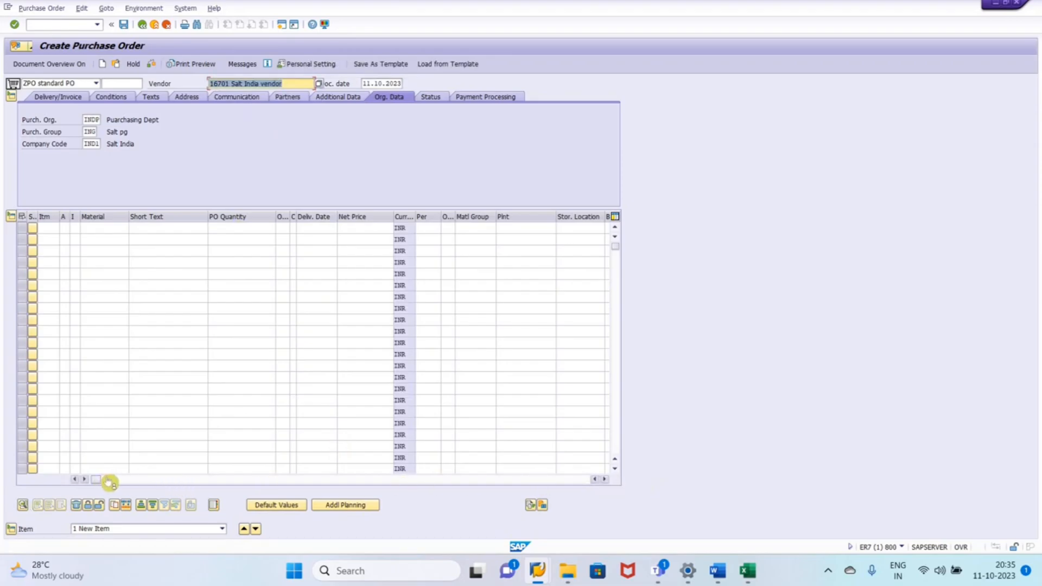
Widen the Requisn Item column in the item overview and activate the RFQ field of the first line
{"action": "left_click_drag", "start_coordinate": [107, 482], "coordinate": [303, 496]}
{"action": "left_click", "coordinate": [347, 229]}
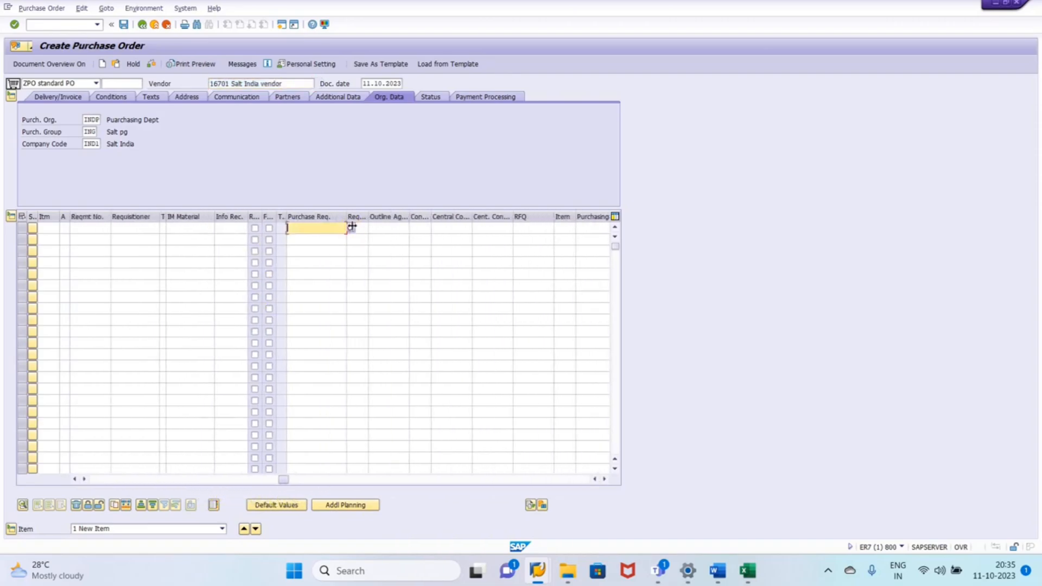
{"action": "left_click", "coordinate": [384, 218]}
{"action": "left_click_drag", "start_coordinate": [389, 219], "coordinate": [396, 220]}
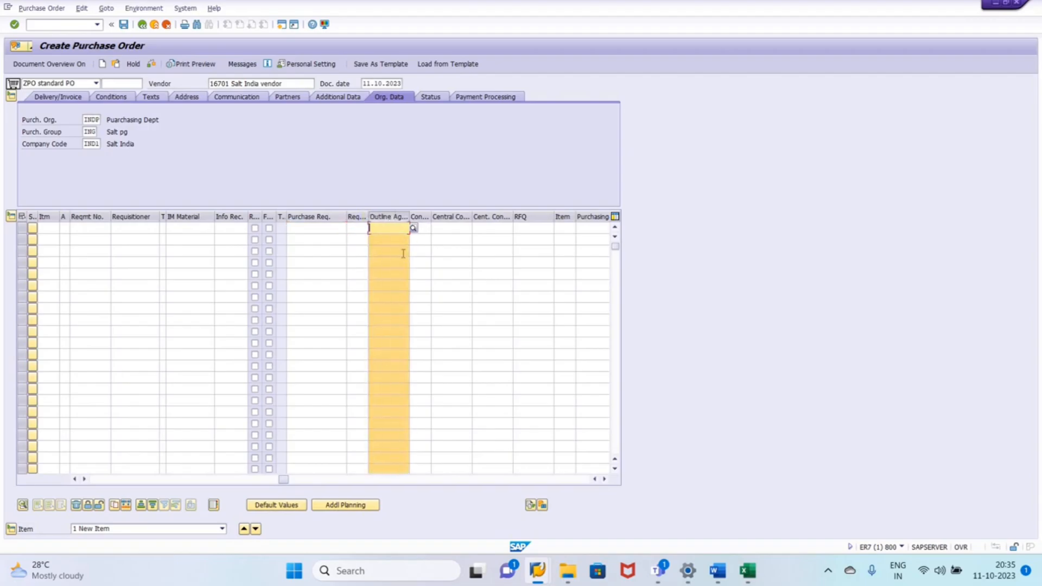
{"action": "left_click", "coordinate": [414, 216]}
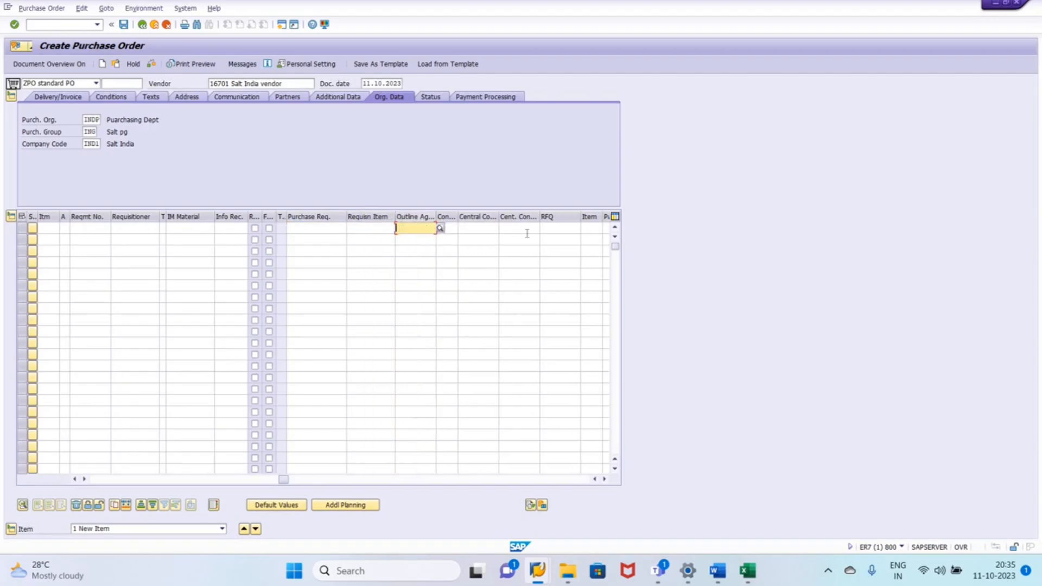
{"action": "left_click", "coordinate": [559, 228]}
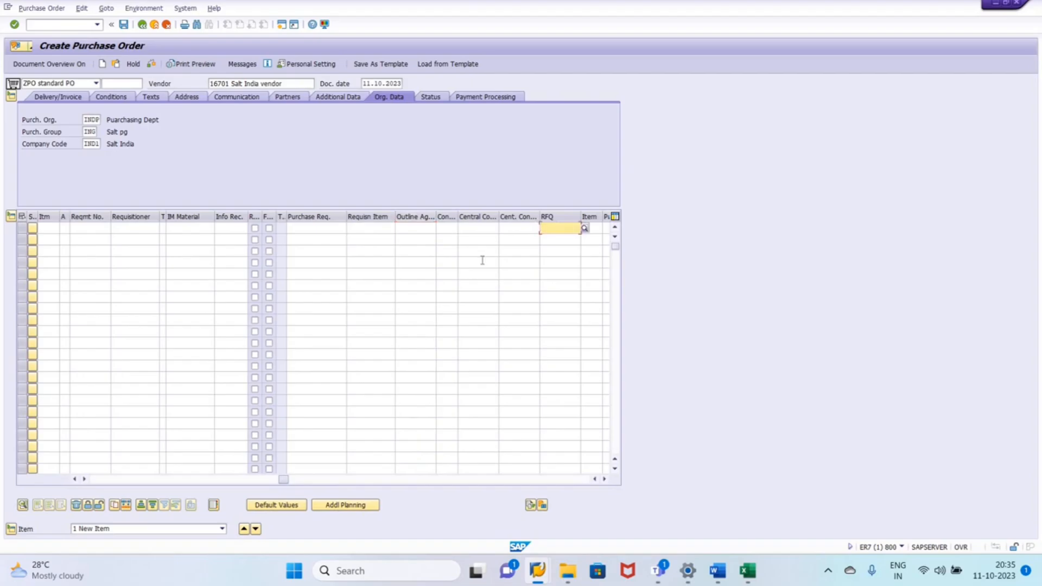
Switch to the Excel training workbook and select the first RFQ number in cell B48 of the Salt sheet
{"action": "key", "text": "alt+Tab"}
{"action": "key", "text": "alt+Tab"}
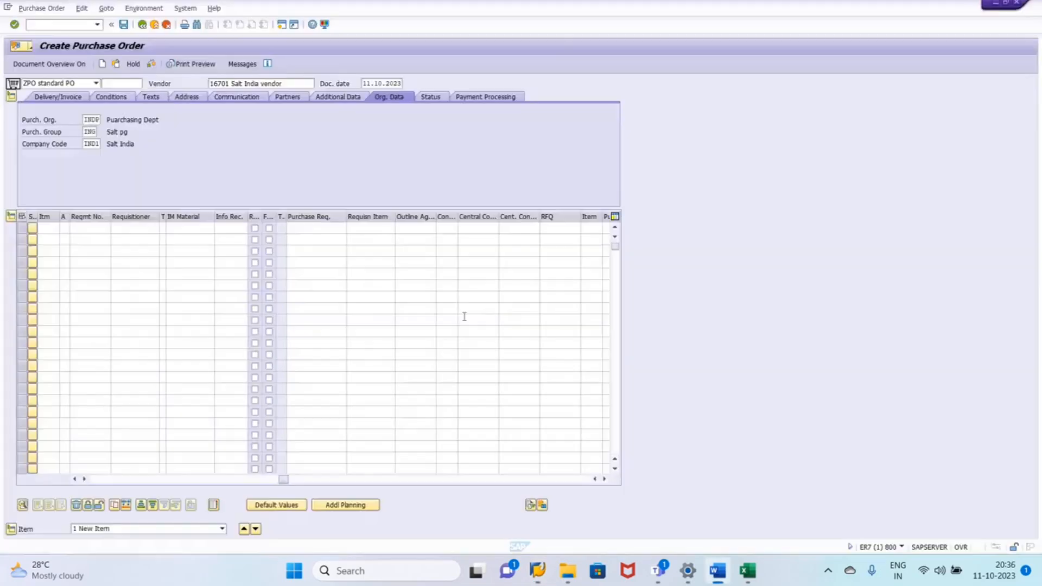
{"action": "key", "text": "alt+Tab"}
{"action": "key", "text": "alt+Tab"}
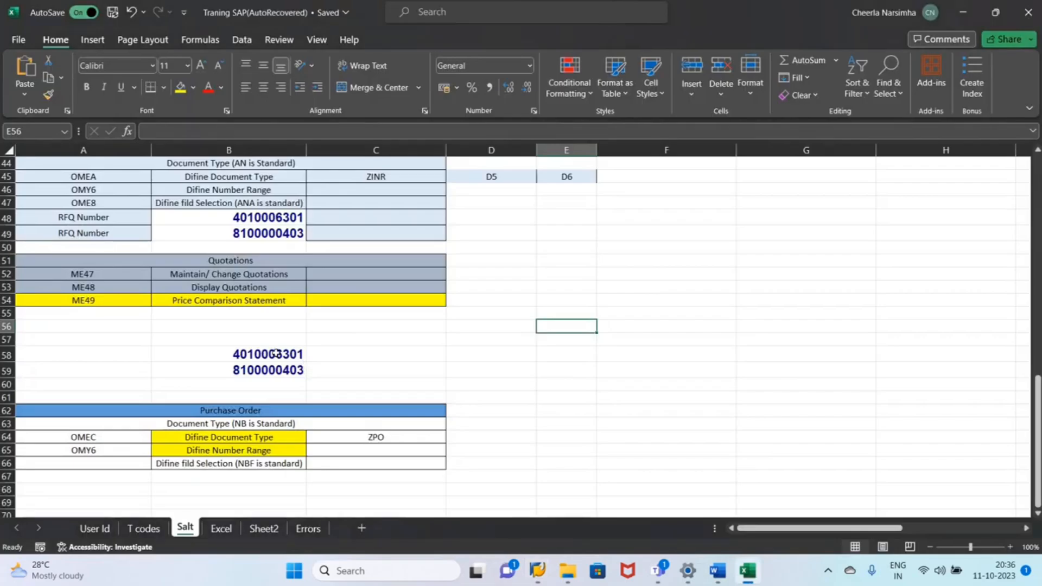
{"action": "left_click", "coordinate": [277, 354]}
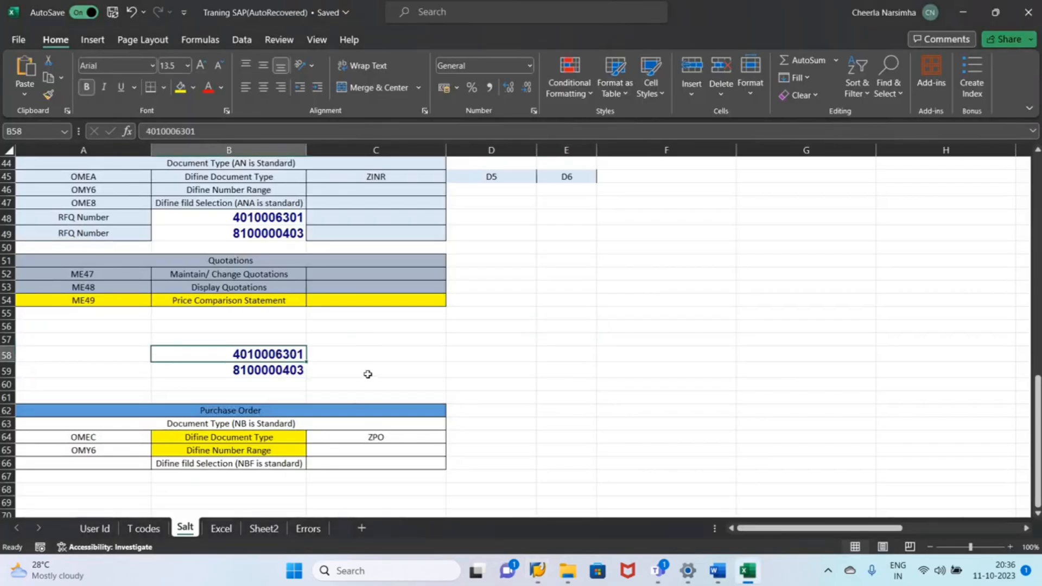
{"action": "key", "text": "Up"}
{"action": "key", "text": "Up"}
{"action": "key", "text": "Up"}
{"action": "key", "text": "Up"}
{"action": "key", "text": "Up"}
{"action": "key", "text": "Up"}
{"action": "key", "text": "Up"}
{"action": "key", "text": "Up"}
{"action": "key", "text": "Up"}
{"action": "key", "text": "Up"}
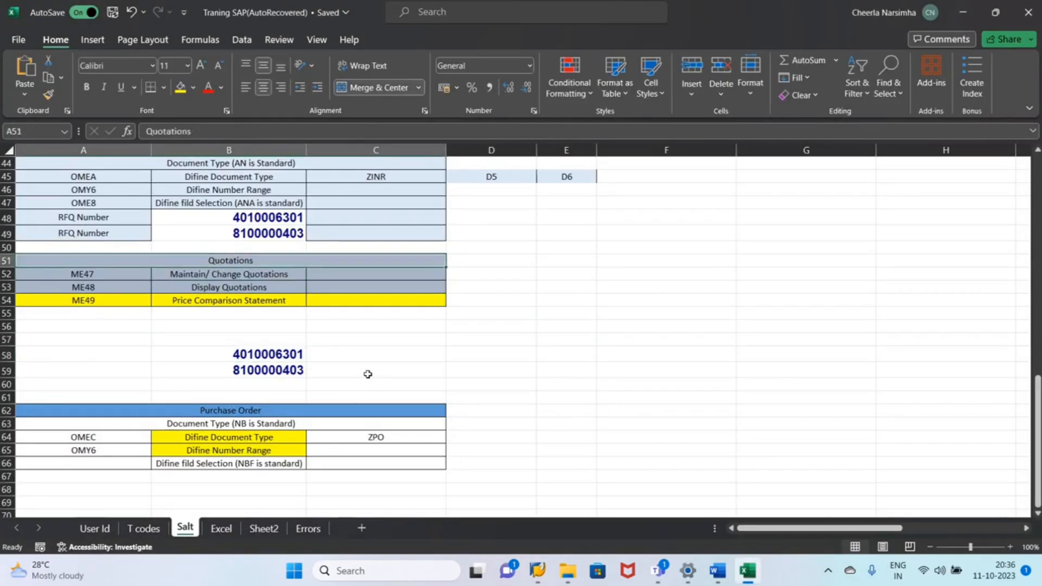
{"action": "key", "text": "ctrl+c"}
{"action": "key", "text": "BackSpace"}
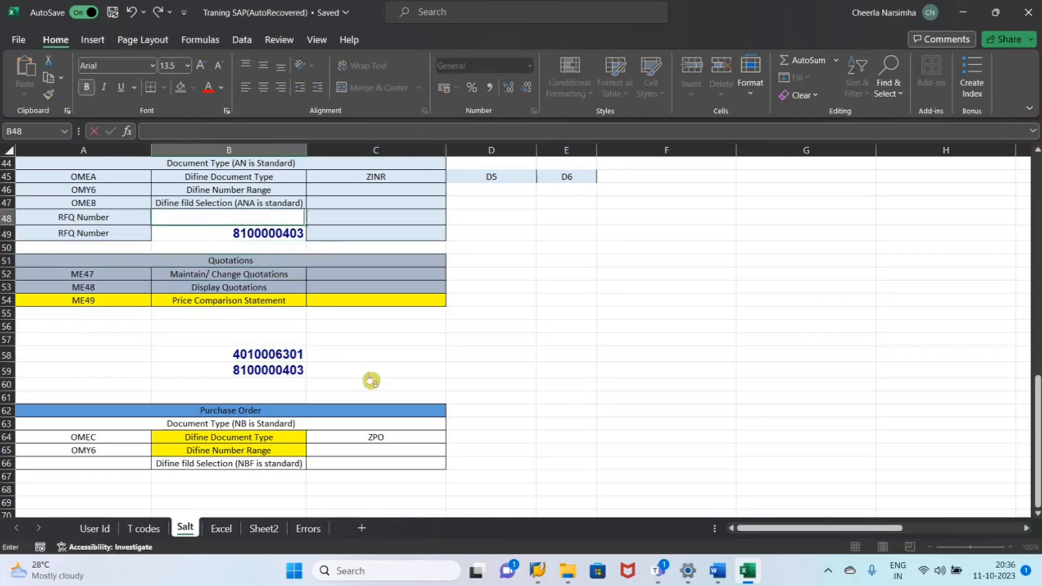
{"action": "key", "text": "alt+Tab"}
{"action": "key", "text": "alt+Tab"}
{"action": "key", "text": "ctrl+z"}
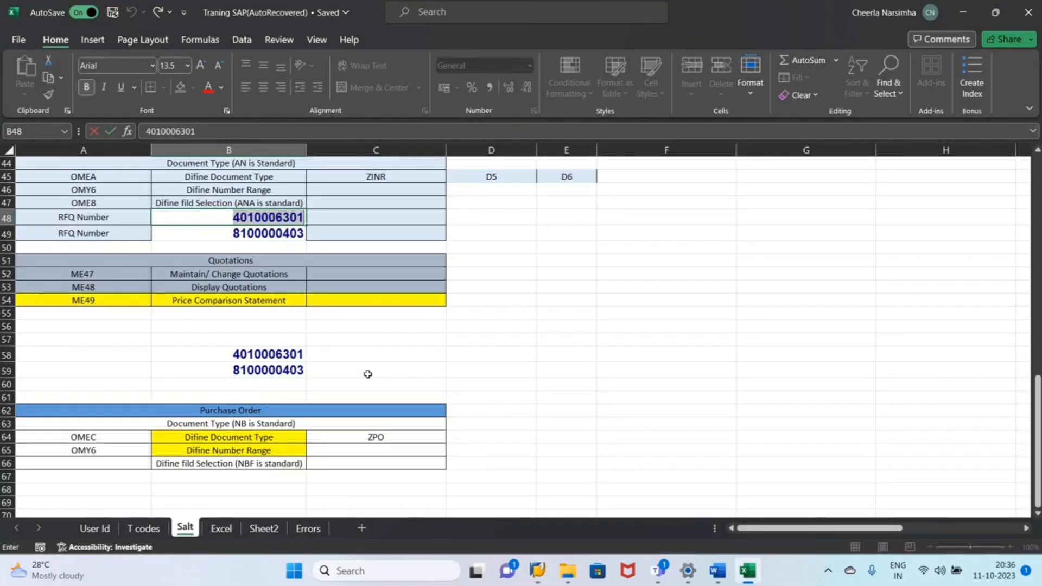
{"action": "key", "text": "Return"}
Copy the RFQ number from cell B48 and enter it as the RFQ reference of the first item in the SAP purchase order
{"action": "key", "text": "Up"}
{"action": "key", "text": "ctrl+c"}
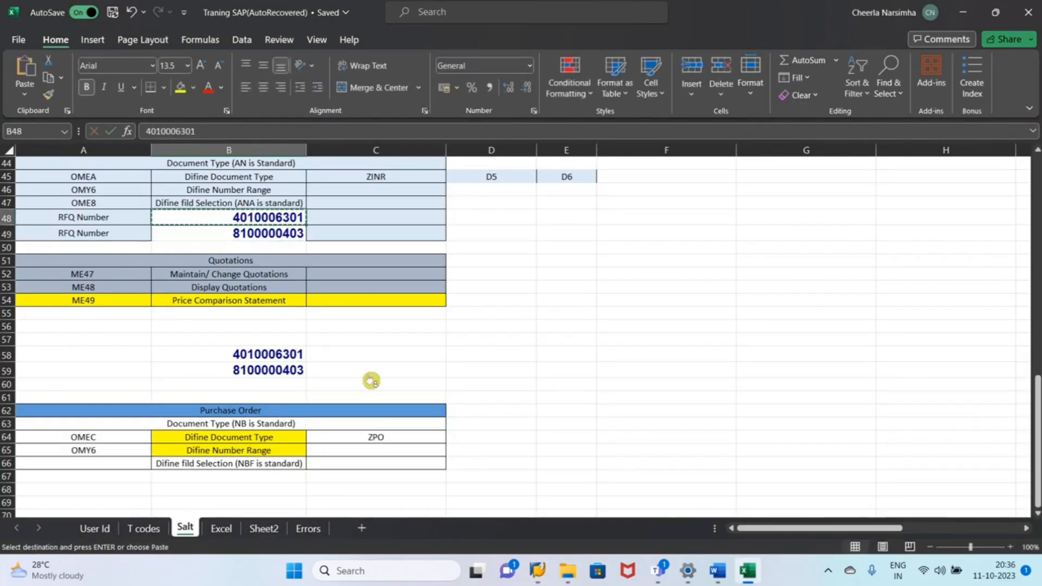
{"action": "key", "text": "alt+Tab"}
{"action": "key", "text": "ctrl+v"}
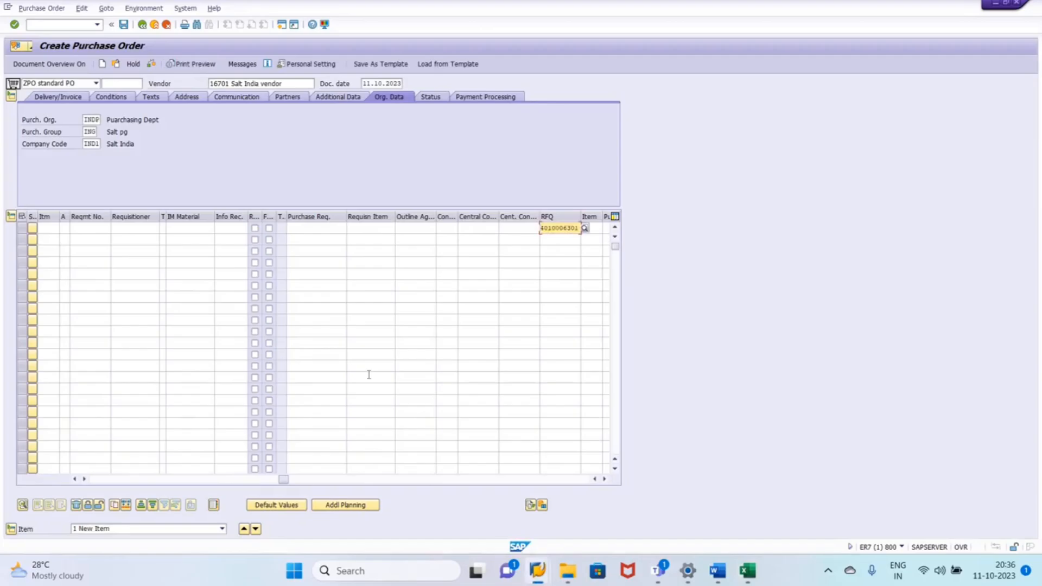
{"action": "key", "text": "Return"}
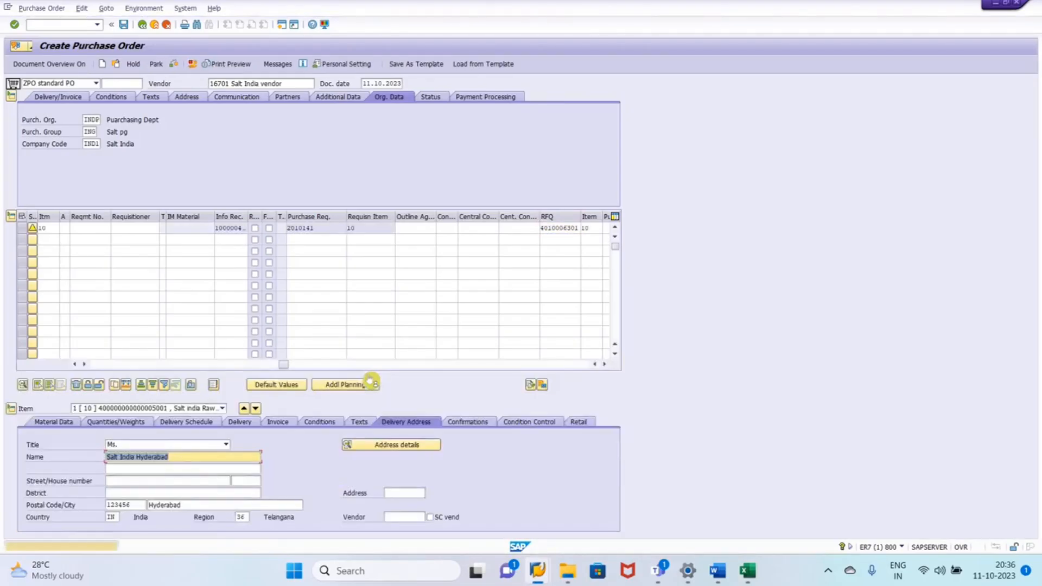
Check the purchase order for system messages and save it despite the warnings
{"action": "left_click_drag", "start_coordinate": [290, 369], "coordinate": [92, 377]}
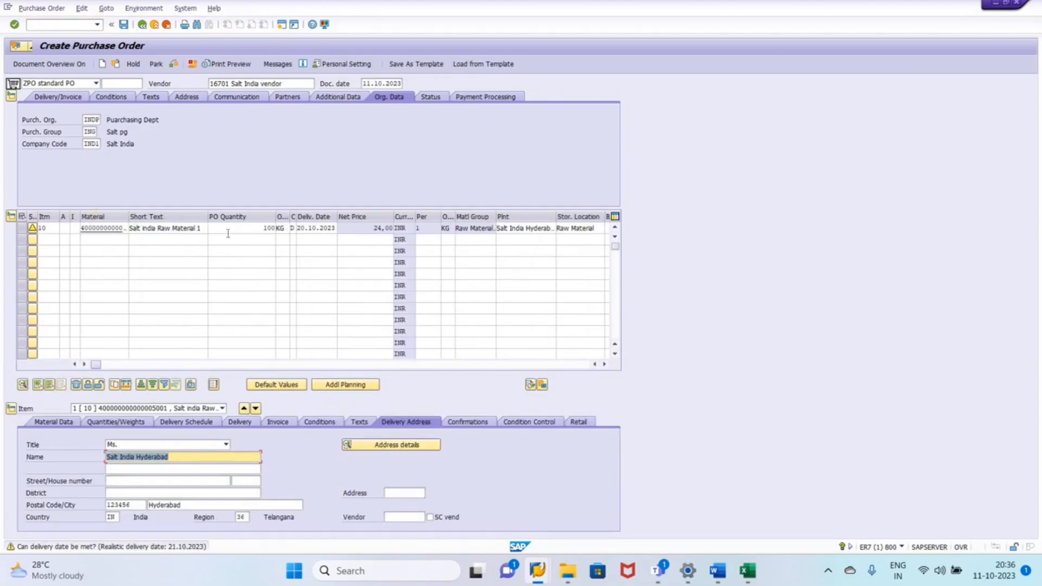
{"action": "left_click", "coordinate": [174, 64]}
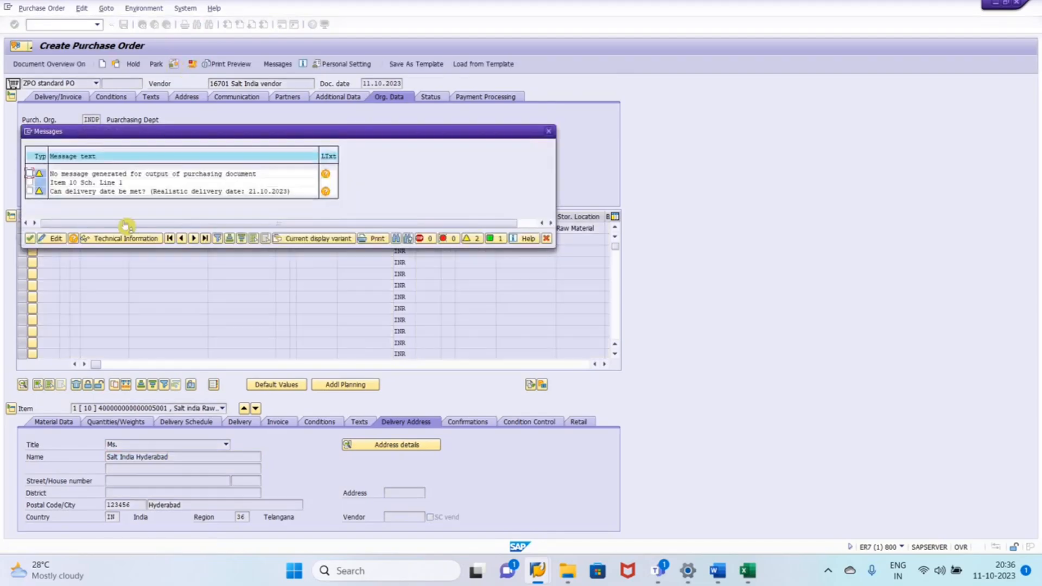
{"action": "left_click", "coordinate": [31, 239]}
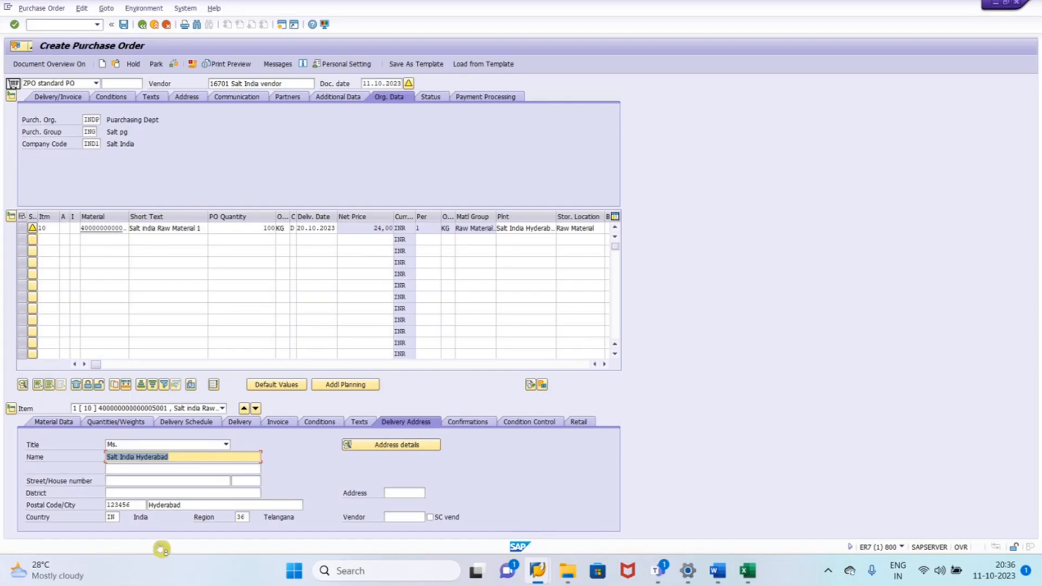
{"action": "left_click", "coordinate": [124, 25]}
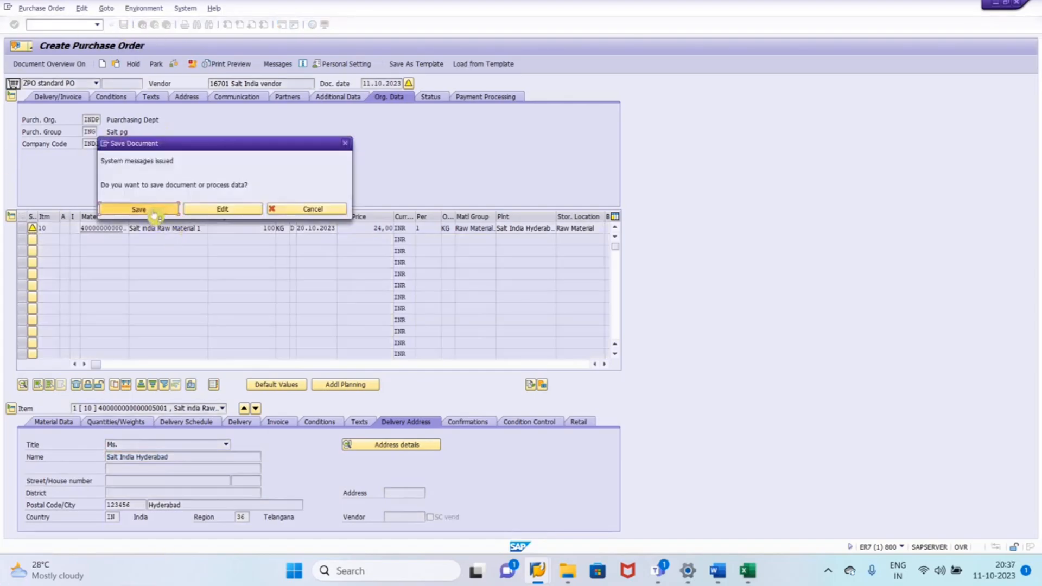
{"action": "left_click", "coordinate": [152, 209]}
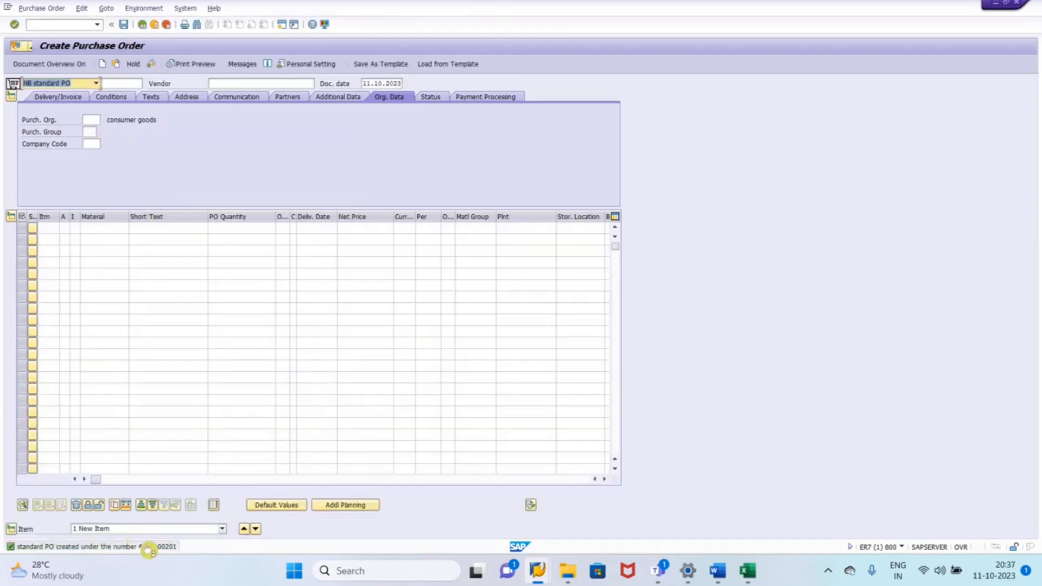
Copy the created purchase order's number from the status message details into cell B68 of the Excel Salt sheet
{"action": "left_click", "coordinate": [147, 545]}
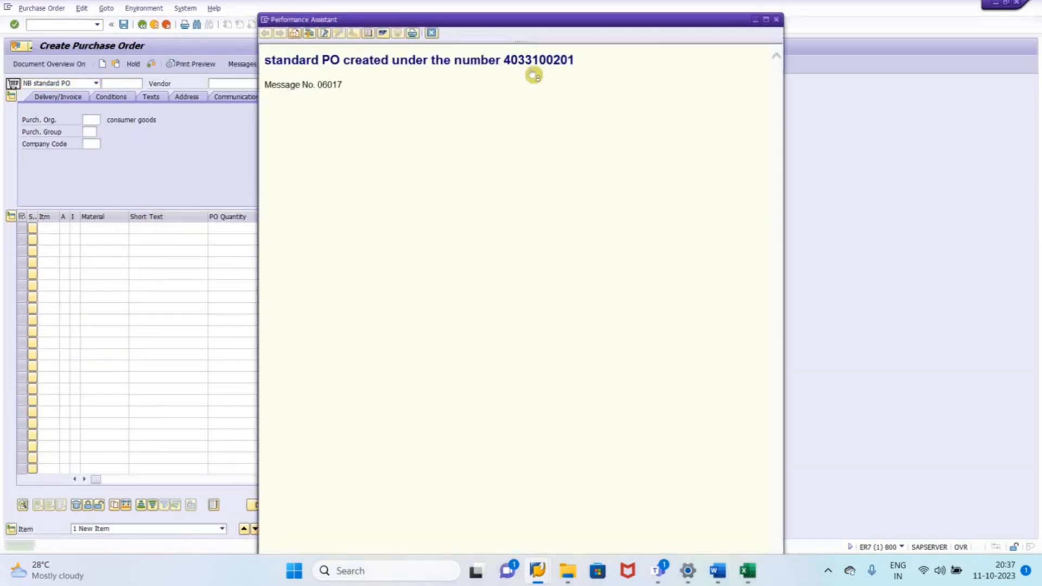
{"action": "double_click", "coordinate": [531, 60]}
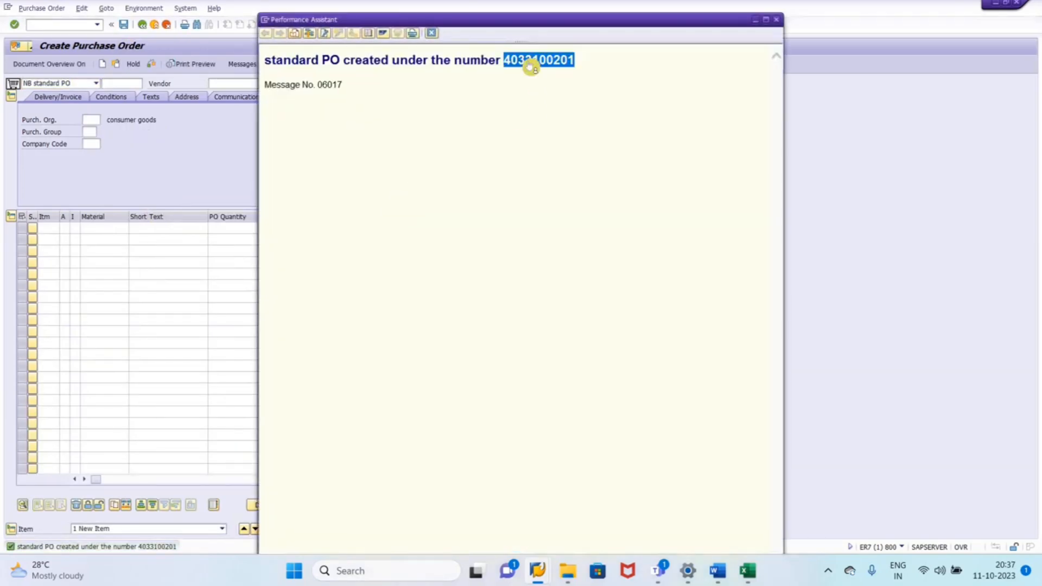
{"action": "left_click", "coordinate": [776, 20]}
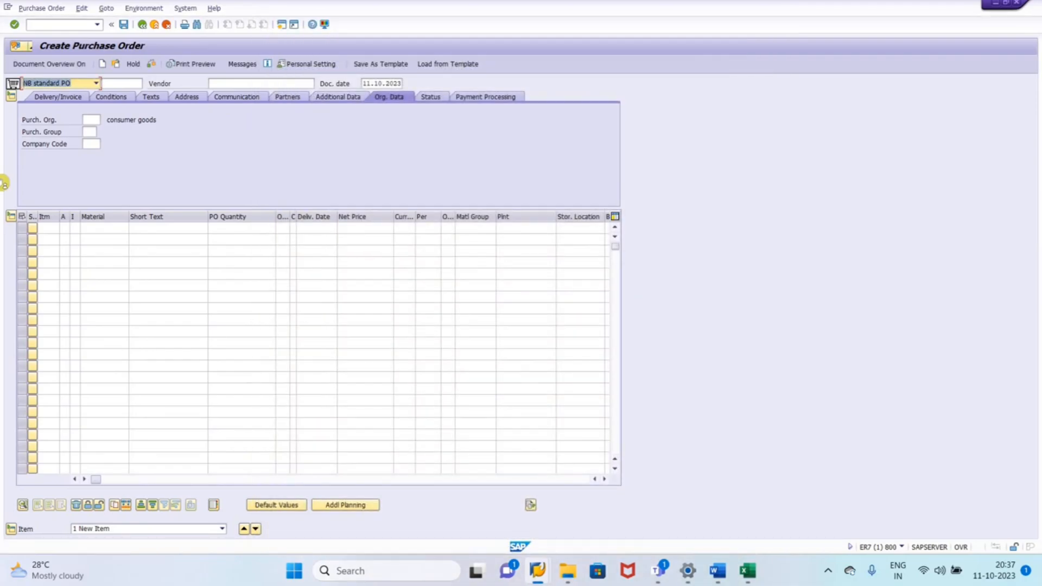
{"action": "key", "text": "alt+Tab"}
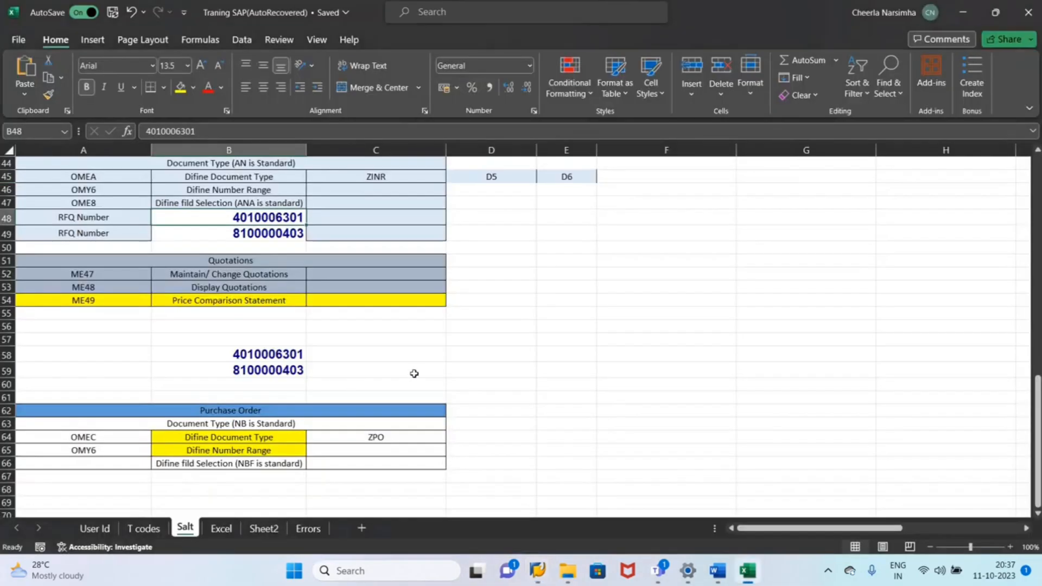
{"action": "left_click", "coordinate": [249, 491]}
{"action": "key", "text": "ctrl+v"}
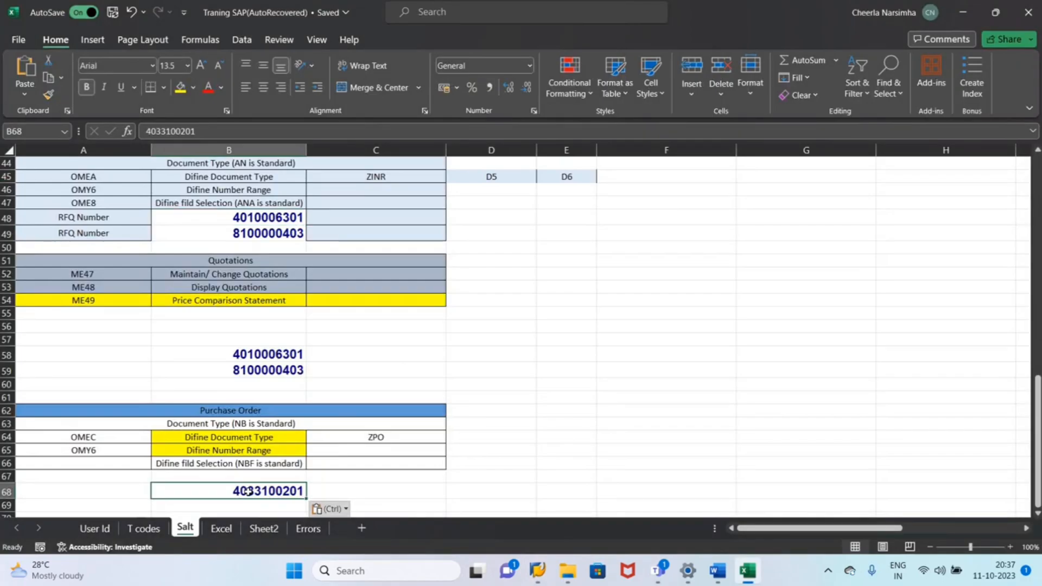
Switch back to SAP and set the document type of another new purchase order to ZPO standard PO
{"action": "key", "text": "alt+Tab"}
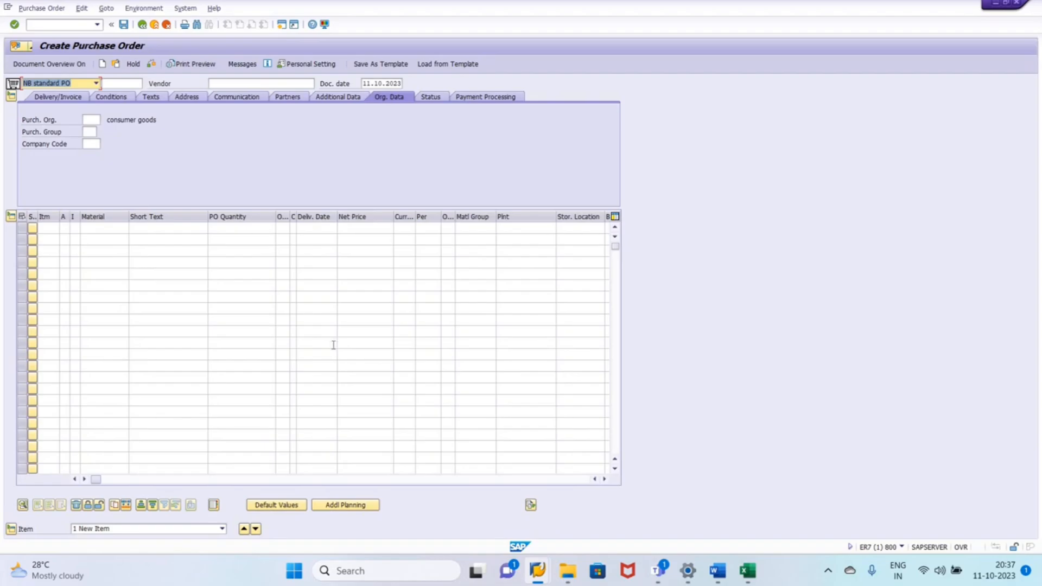
{"action": "type", "text": "zpo"}
{"action": "key", "text": "Return"}
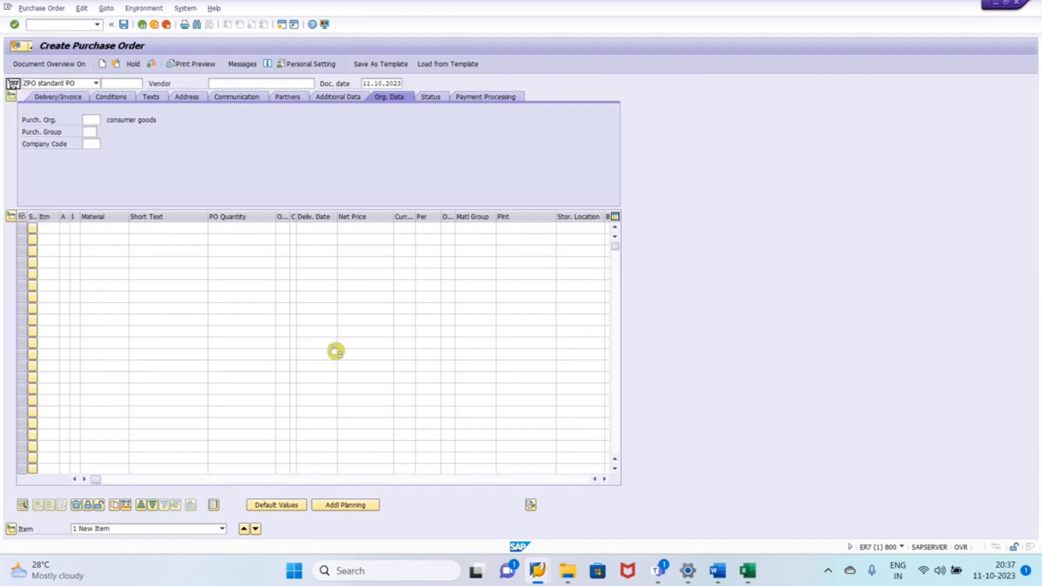
Set the vendor to Salt India vendor and enter purchasing organization INDP, purchasing group ING and company code IND1
{"action": "left_click", "coordinate": [265, 84]}
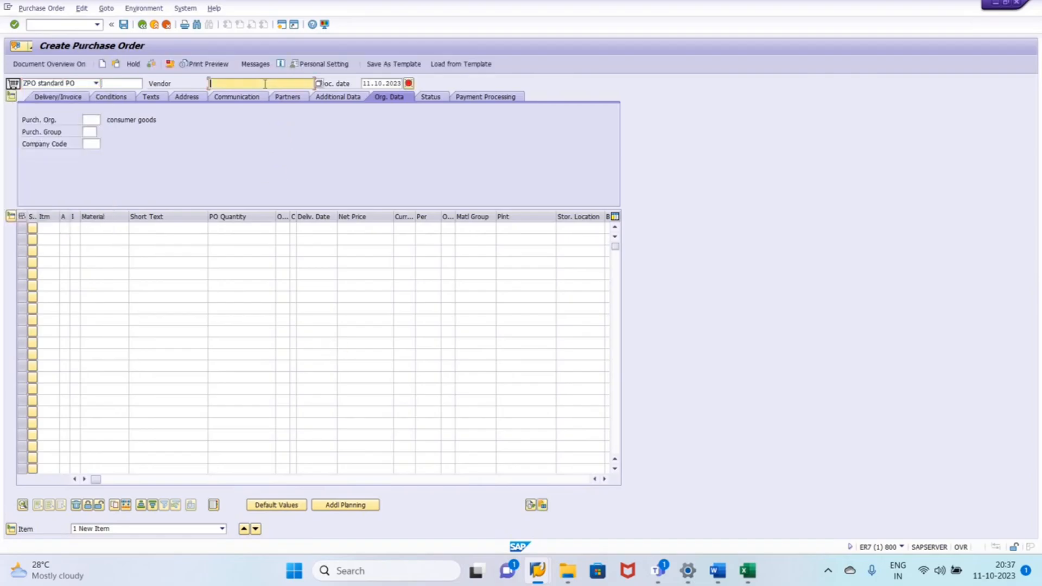
{"action": "key", "text": "Return"}
{"action": "key", "text": "Tab"}
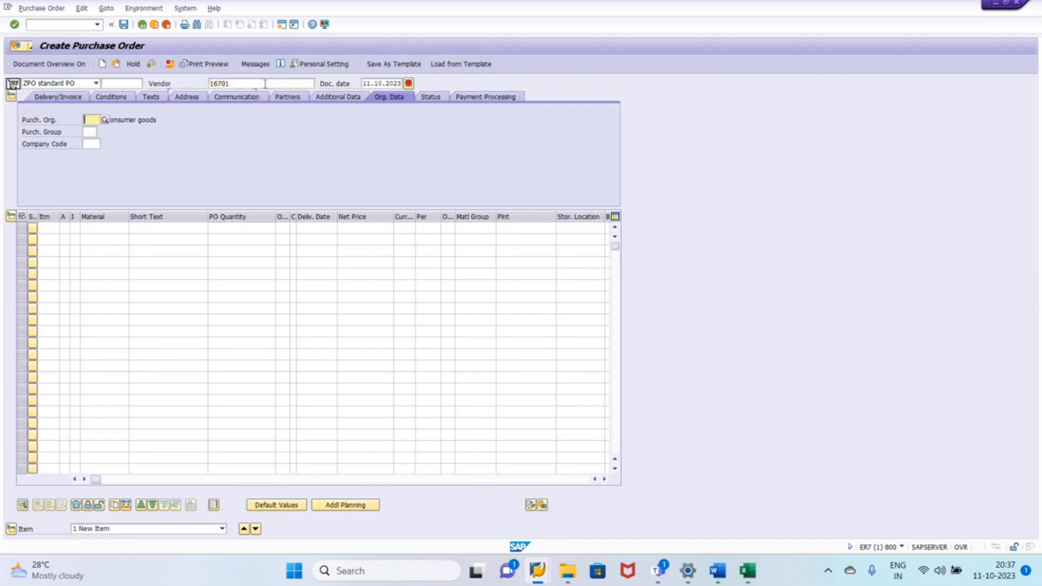
{"action": "type", "text": "indp"}
{"action": "key", "text": "Tab"}
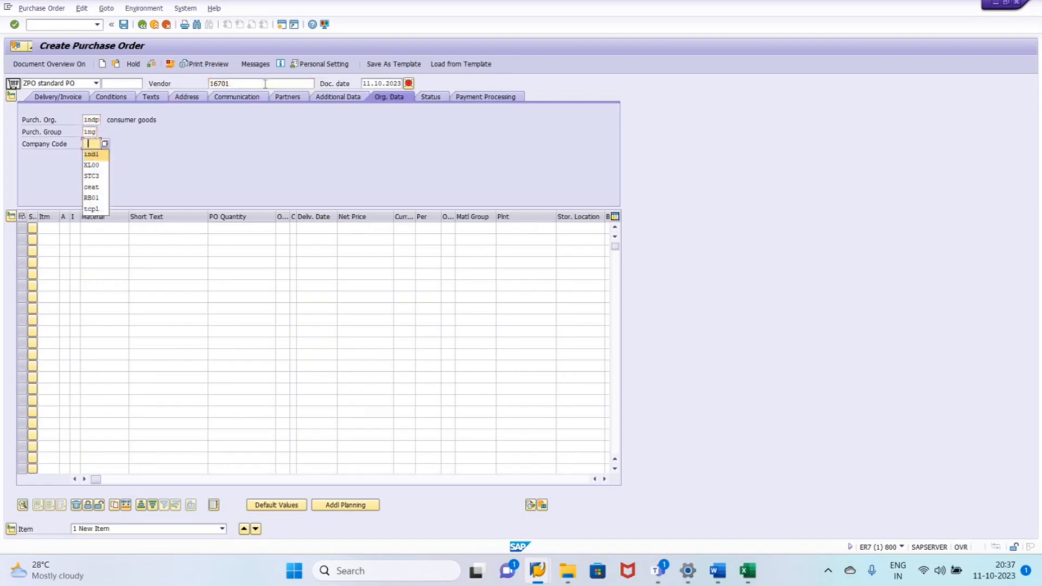
{"action": "key", "text": "Return"}
{"action": "key", "text": "Return"}
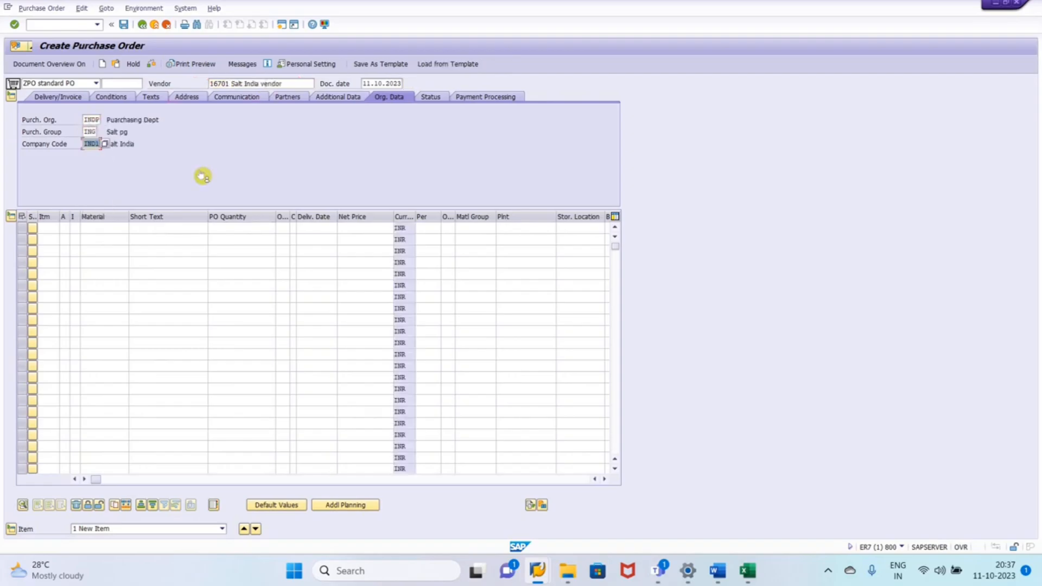
{"action": "left_click", "coordinate": [98, 228]}
{"action": "key", "text": "ctrl+v"}
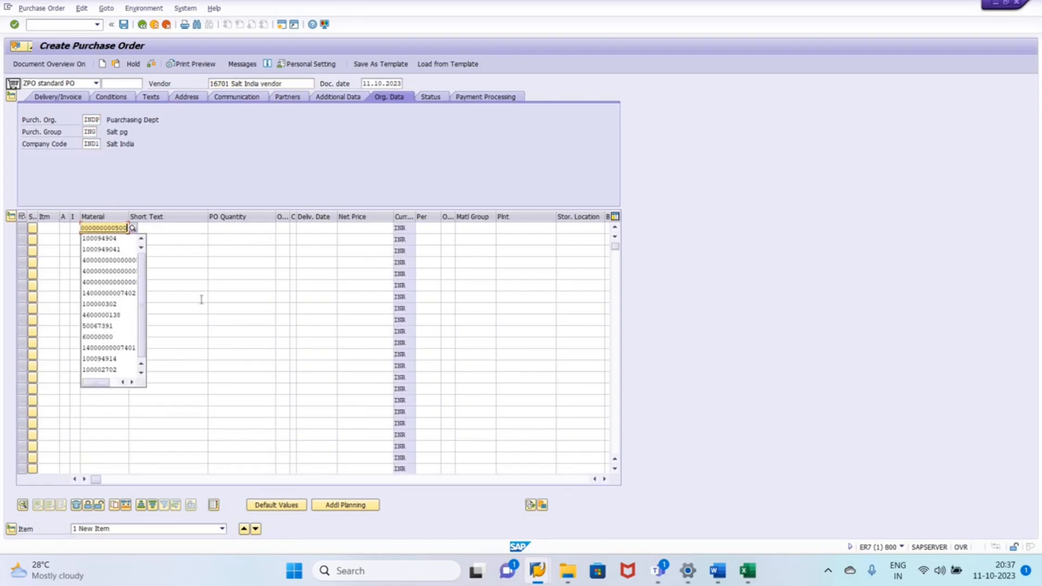
{"action": "key", "text": "Tab"}
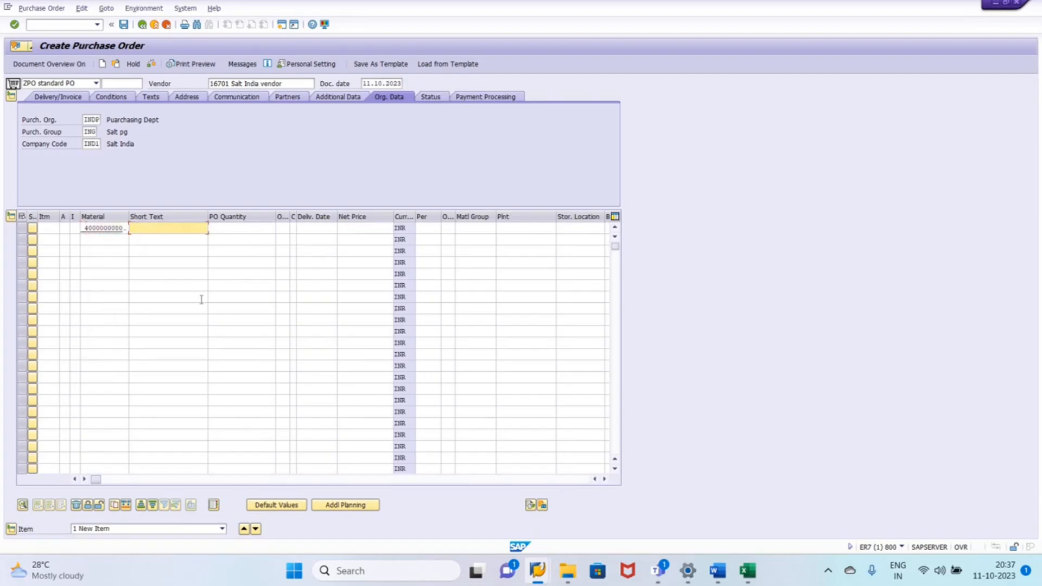
{"action": "key", "text": "Tab"}
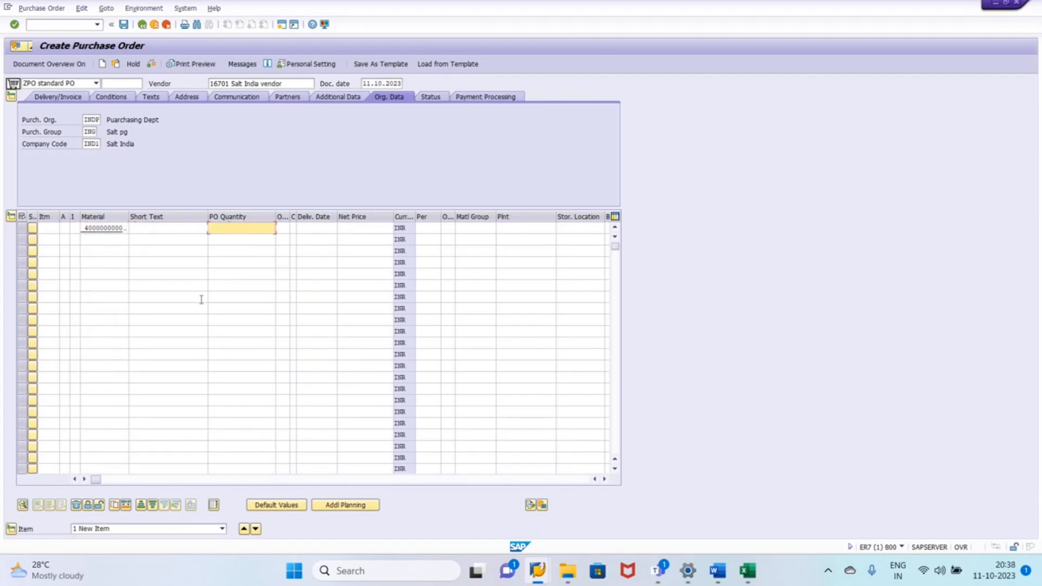
{"action": "type", "text": "1000"}
{"action": "key", "text": "Tab"}
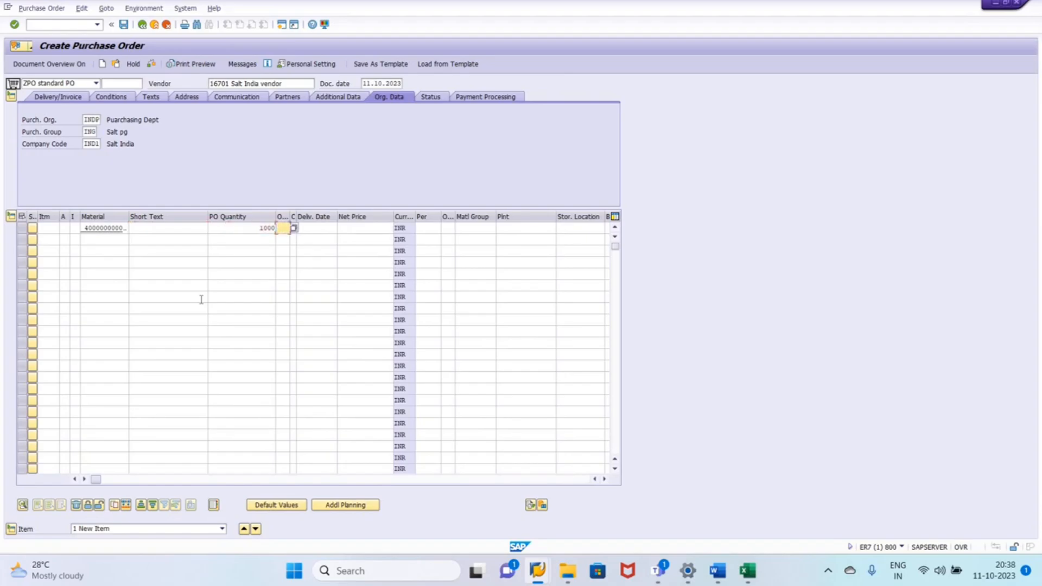
{"action": "key", "text": "Tab"}
{"action": "key", "text": "Tab"}
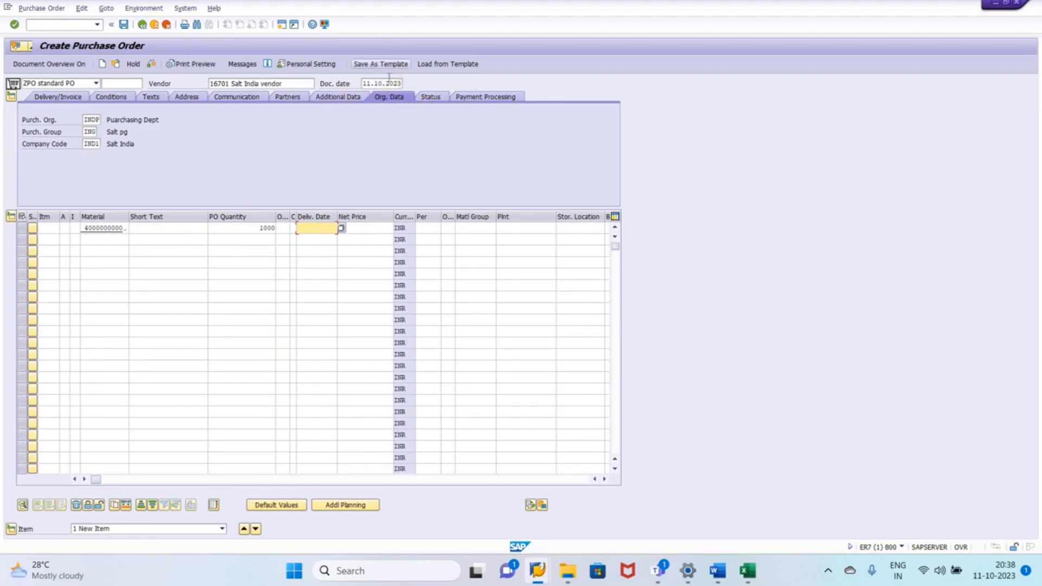
Enter net price 5000 and plant INDH for the first item, and validate the entries
{"action": "key", "text": "Tab"}
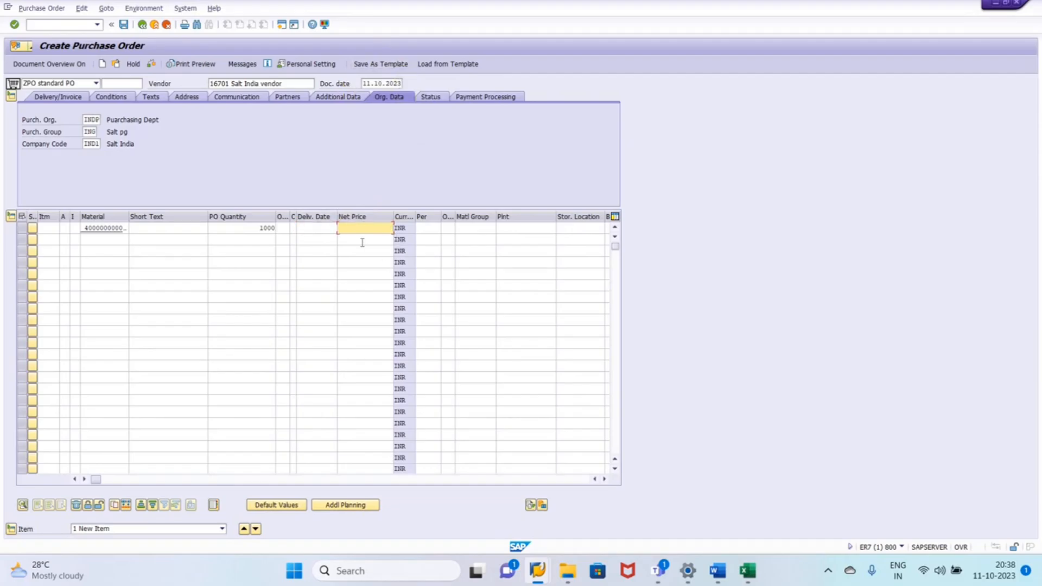
{"action": "type", "text": "5000"}
{"action": "key", "text": "Tab"}
{"action": "key", "text": "Tab"}
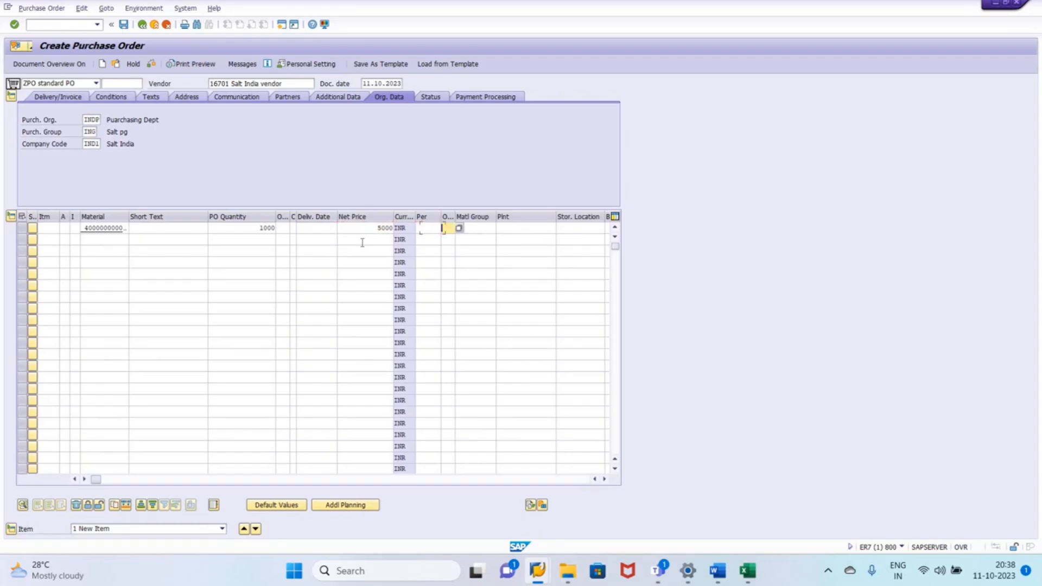
{"action": "key", "text": "Tab"}
{"action": "key", "text": "Tab"}
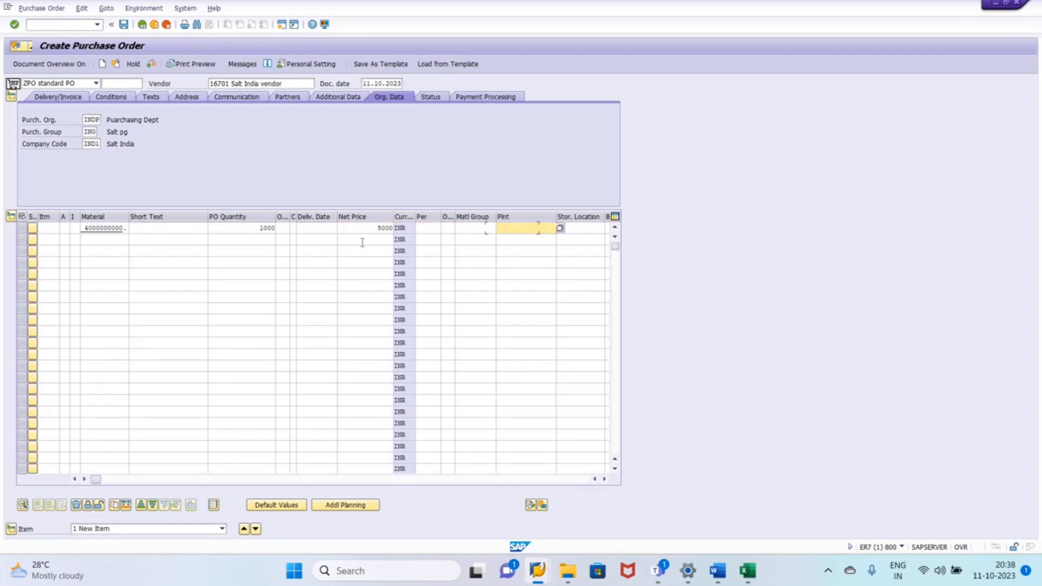
{"action": "type", "text": "ind"}
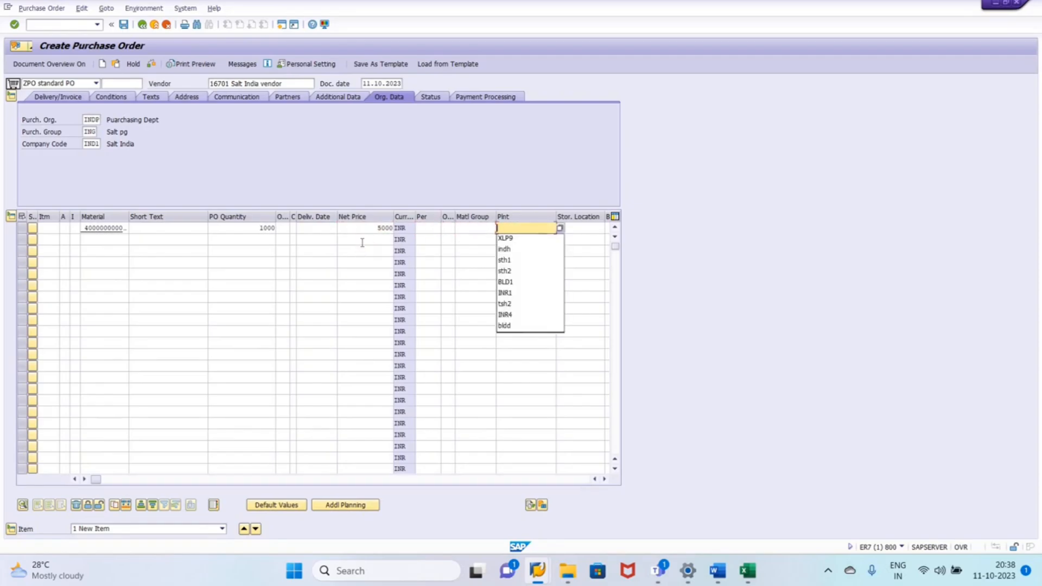
{"action": "type", "text": "h"}
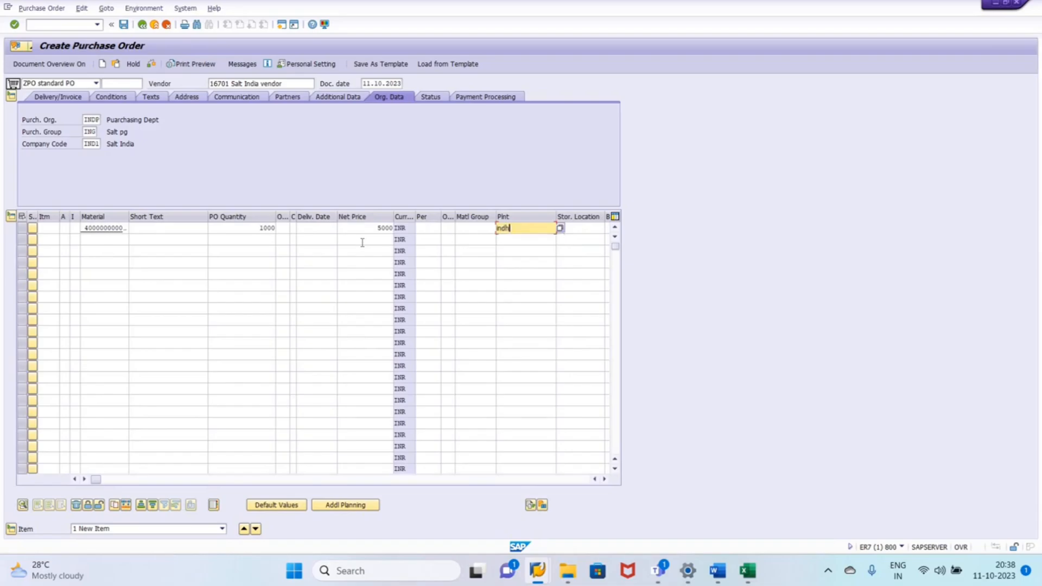
{"action": "key", "text": "Tab"}
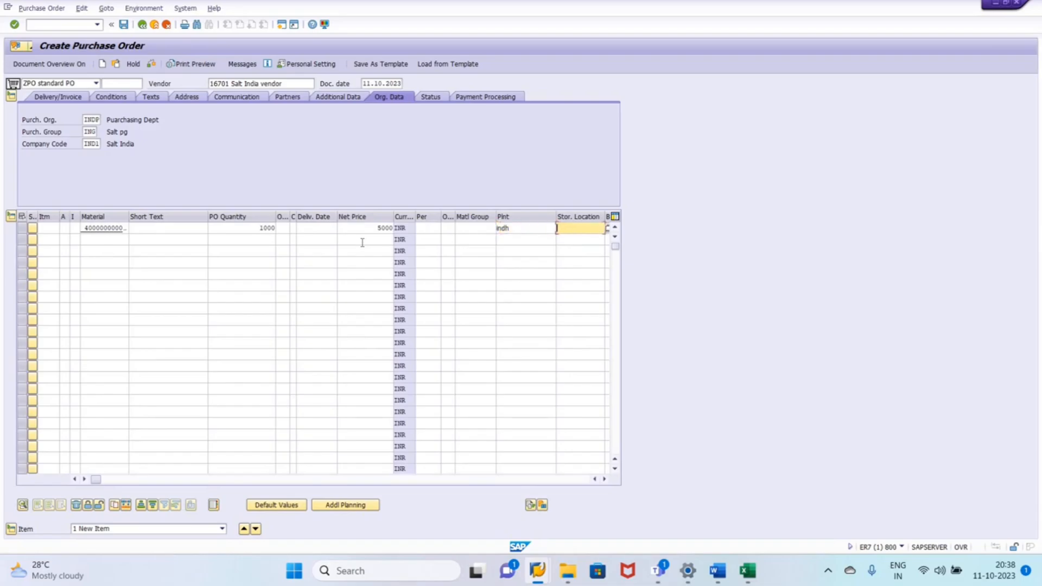
{"action": "key", "text": "Return"}
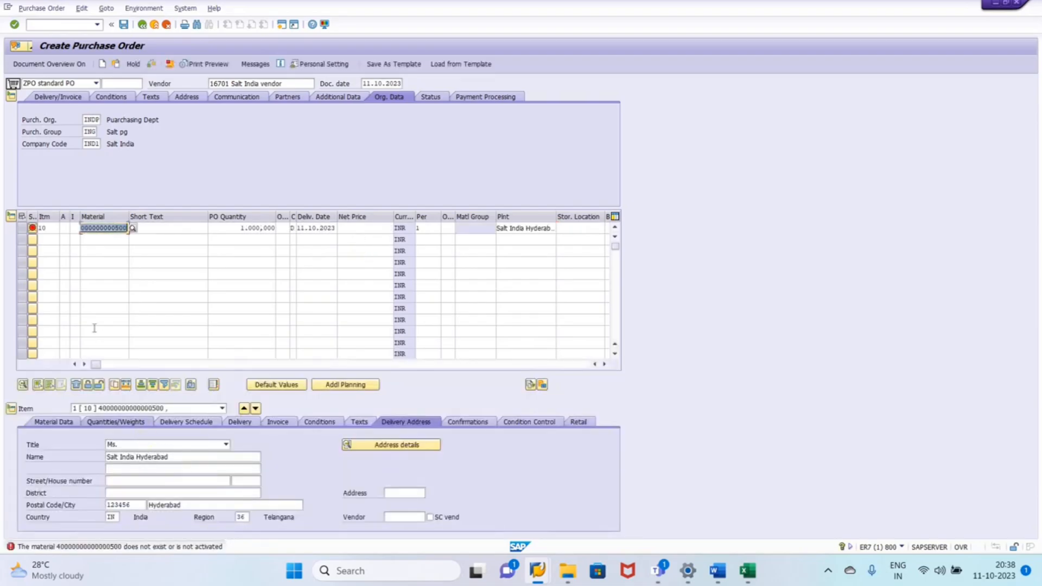
{"action": "left_click", "coordinate": [127, 229]}
{"action": "type", "text": "1"}
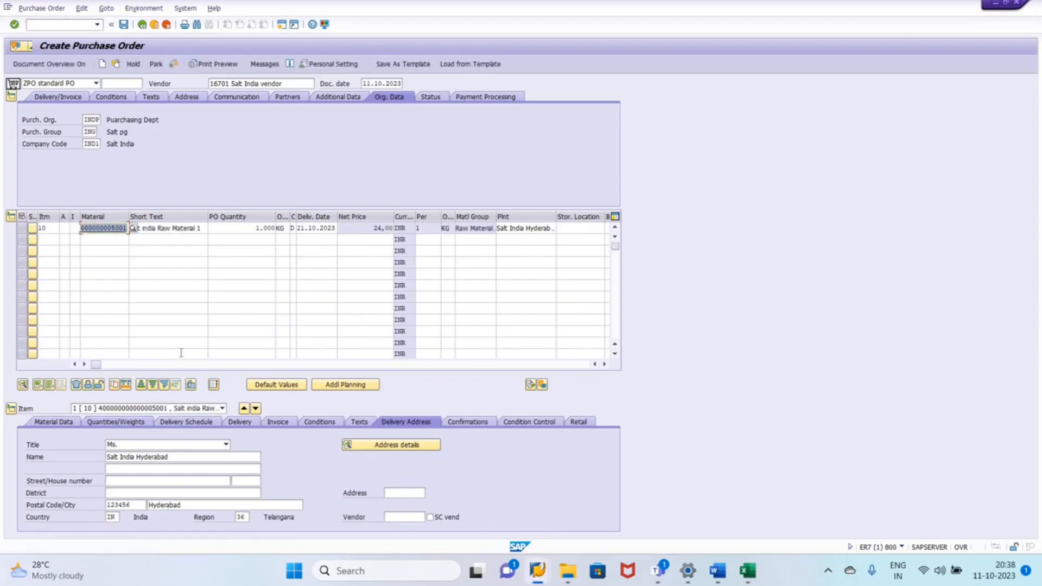
{"action": "left_click", "coordinate": [380, 228]}
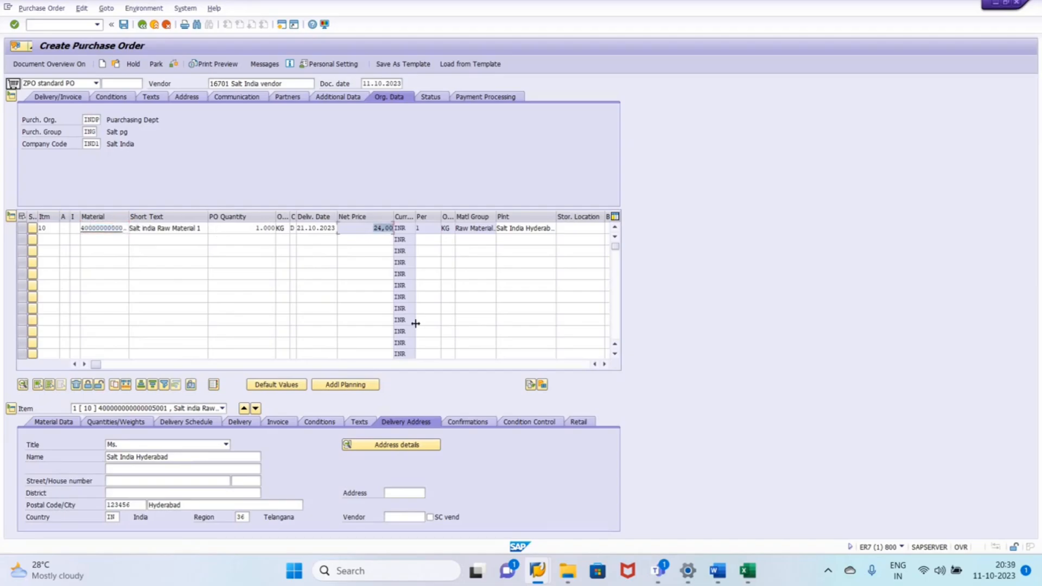
{"action": "left_click", "coordinate": [71, 430]}
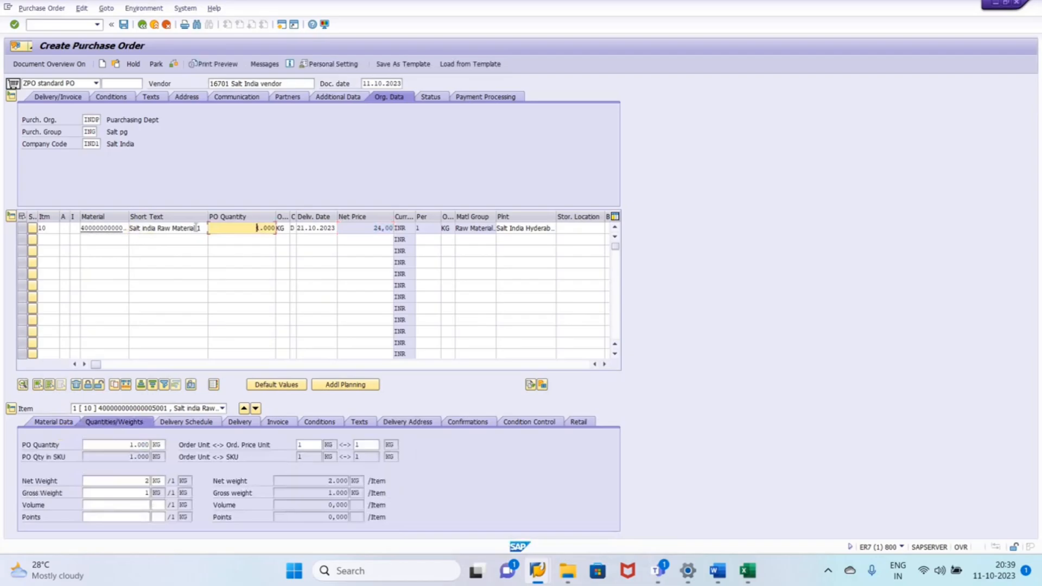
Examine the first item's remaining columns, from quantity and price through the info record, purchase requisition and RFQ reference fields
{"action": "key", "text": "Tab"}
{"action": "key", "text": "Tab"}
{"action": "key", "text": "Tab"}
{"action": "key", "text": "Tab"}
{"action": "key", "text": "Tab"}
{"action": "key", "text": "Tab"}
{"action": "key", "text": "Tab"}
{"action": "key", "text": "Tab"}
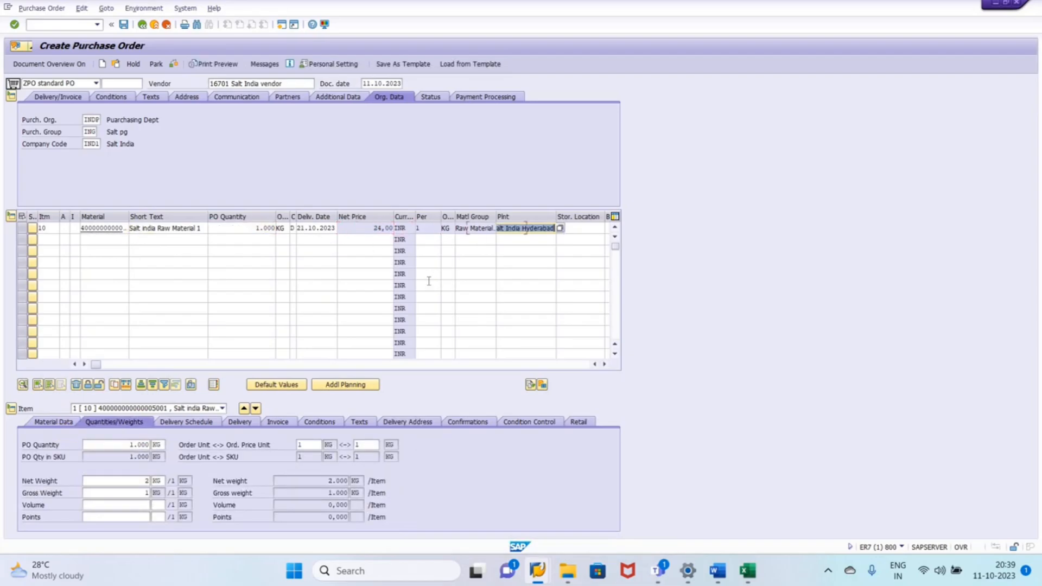
{"action": "key", "text": "Tab"}
{"action": "key", "text": "Tab"}
{"action": "key", "text": "Tab"}
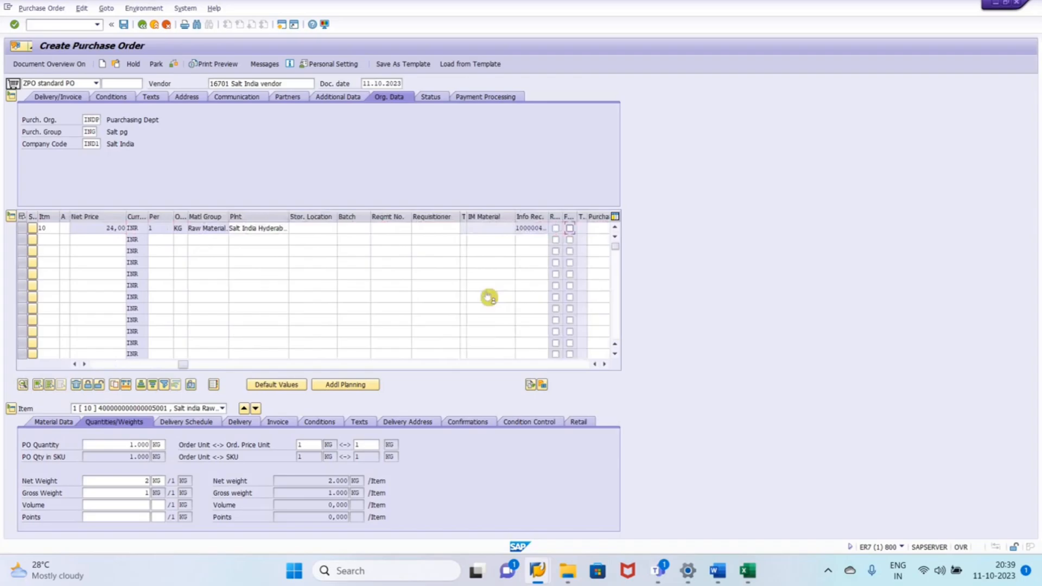
{"action": "key", "text": "Tab"}
{"action": "key", "text": "Tab"}
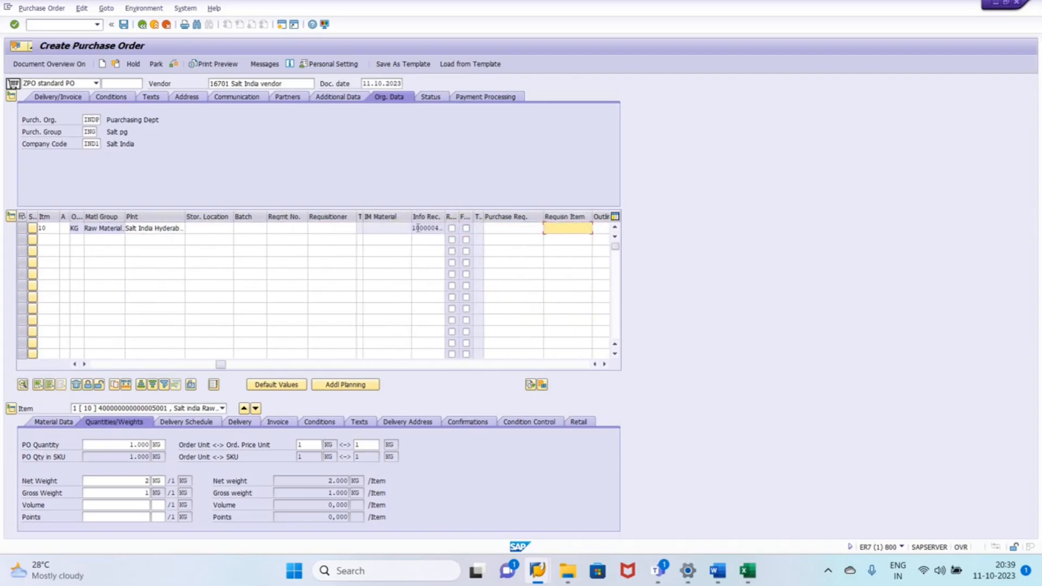
{"action": "key", "text": "Tab"}
{"action": "key", "text": "Tab"}
{"action": "key", "text": "Tab"}
{"action": "key", "text": "Tab"}
{"action": "key", "text": "Tab"}
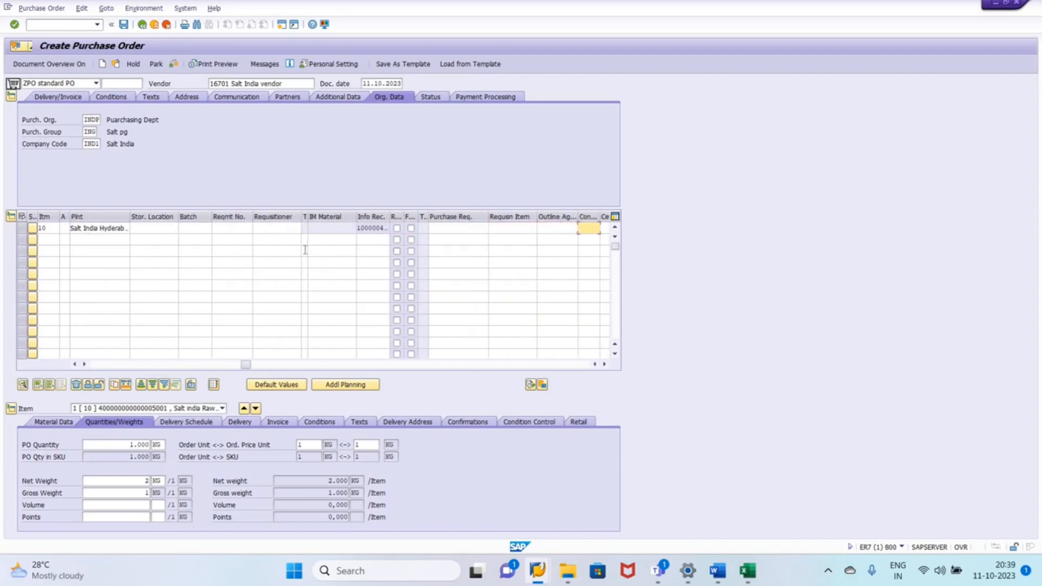
{"action": "key", "text": "Tab"}
{"action": "key", "text": "Tab"}
{"action": "key", "text": "Tab"}
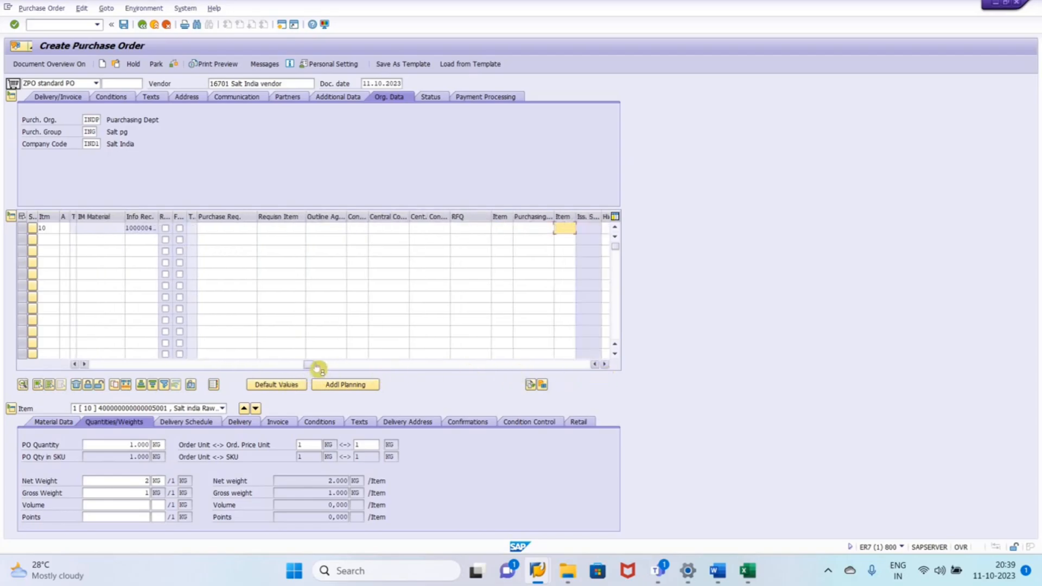
{"action": "left_click_drag", "start_coordinate": [314, 365], "coordinate": [42, 350]}
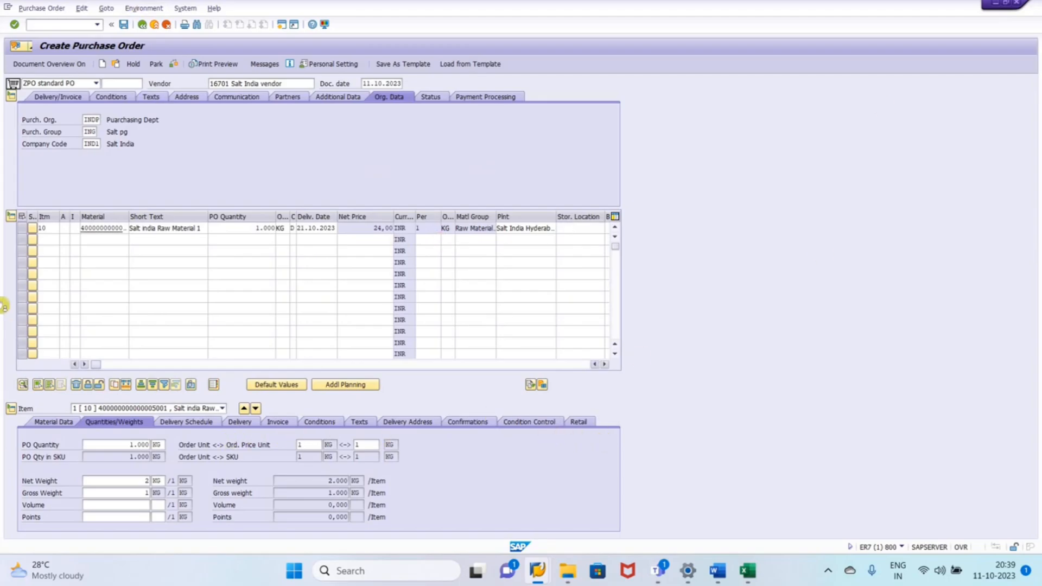
Save the purchase order despite the system messages and copy its number from the status message details
{"action": "key", "text": "ctrl+s"}
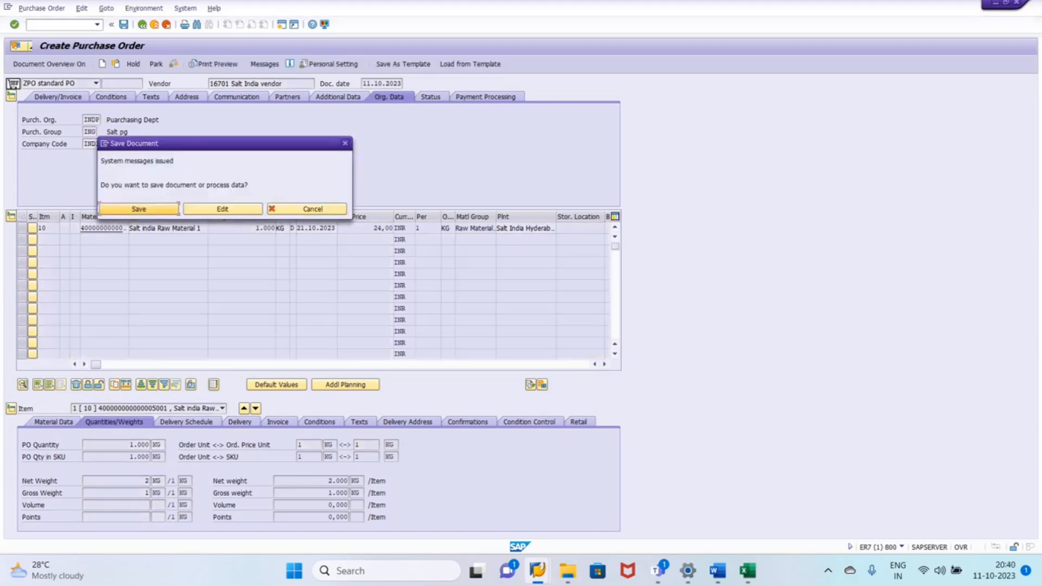
{"action": "left_click", "coordinate": [147, 211]}
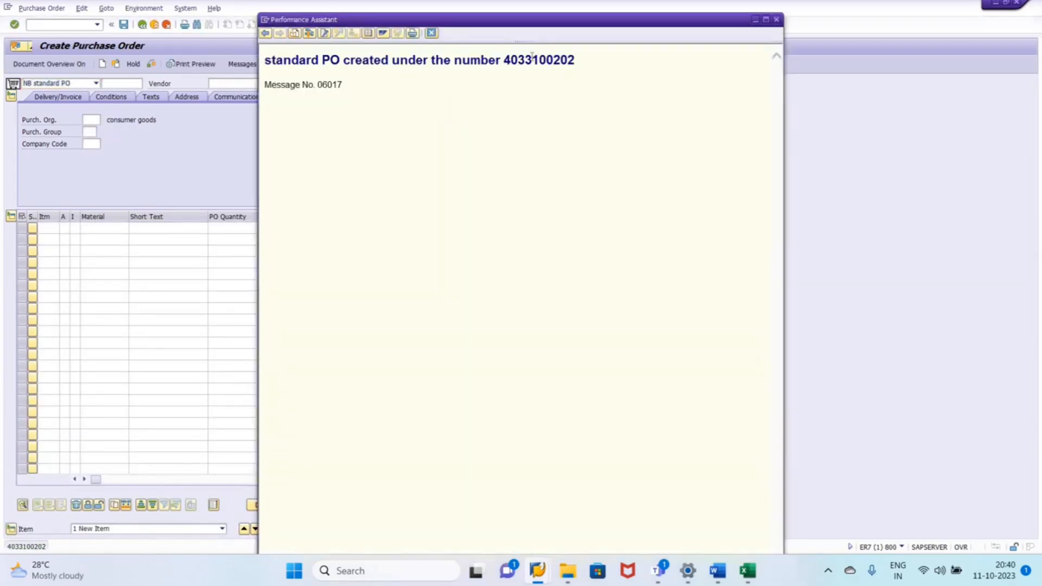
{"action": "double_click", "coordinate": [530, 64]}
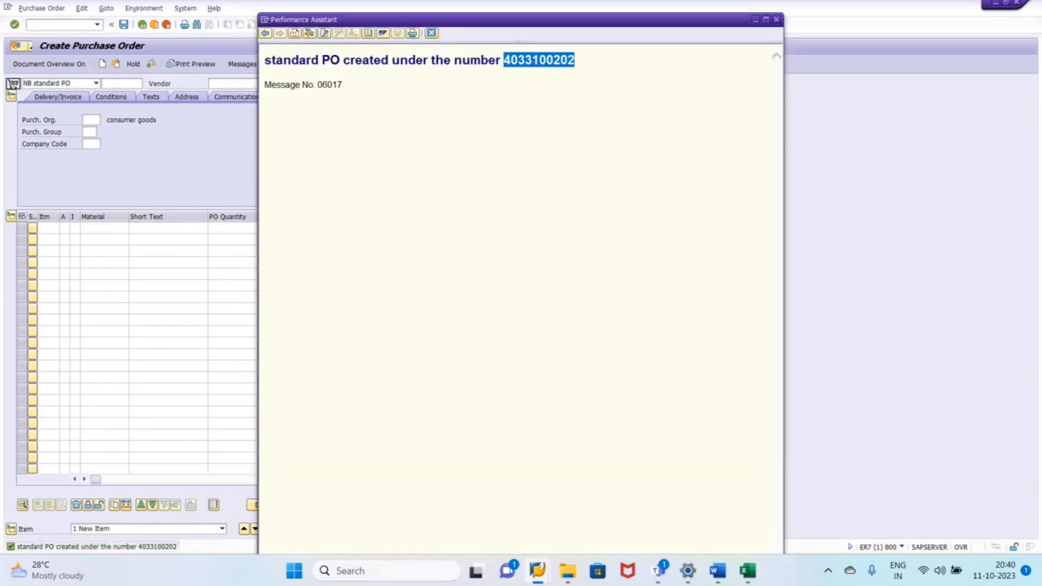
{"action": "left_click", "coordinate": [777, 19]}
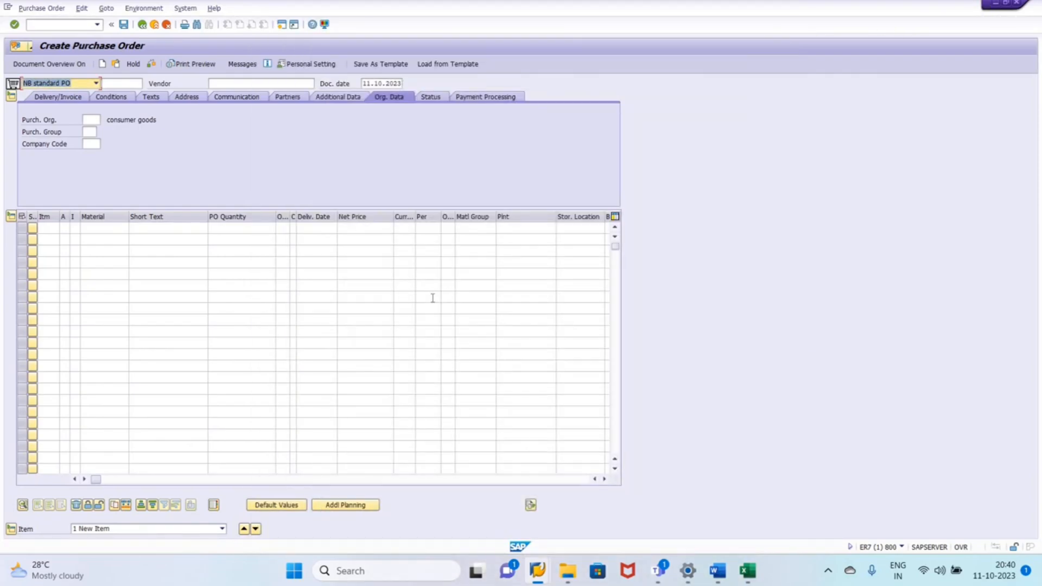